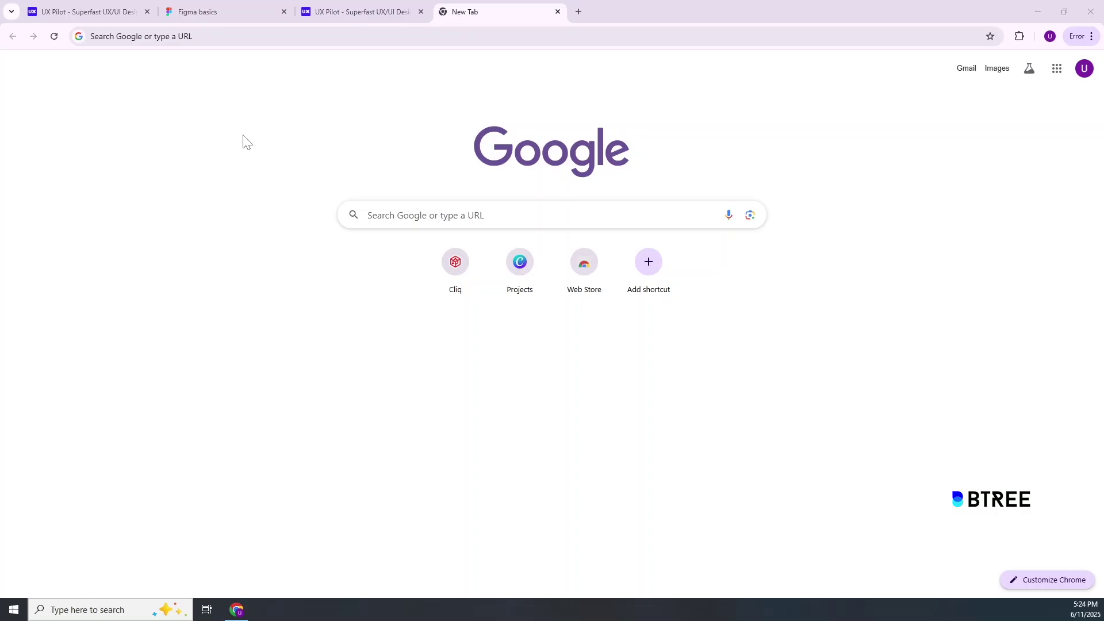
Search Google for "chat gpt" and open ChatGPT through OpenAI's Introducing ChatGPT page
left_click(190, 36)
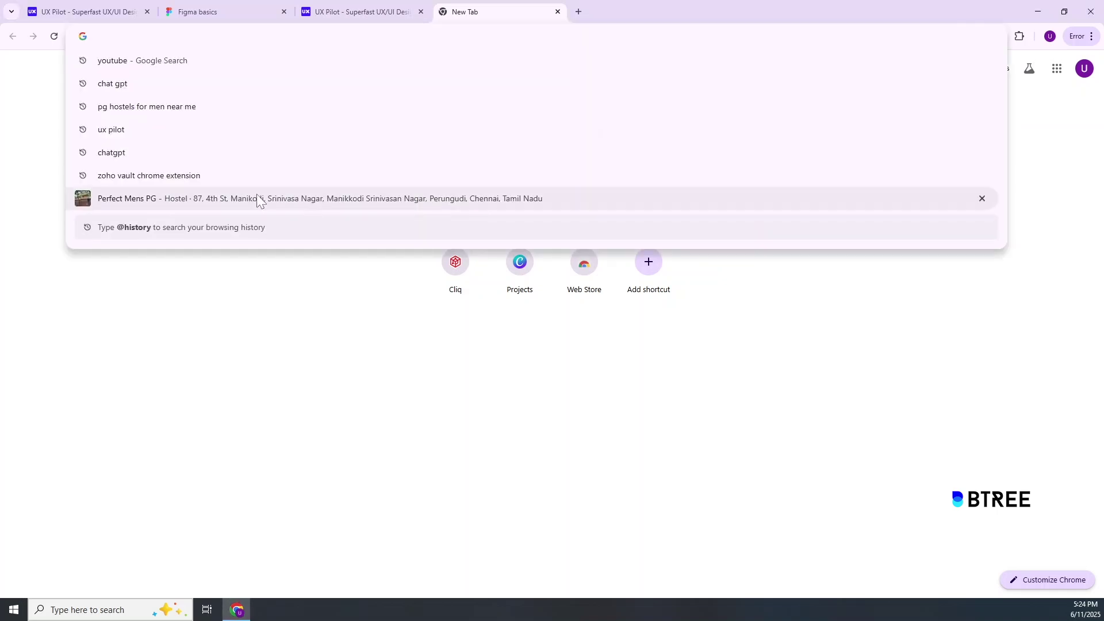
left_click(167, 87)
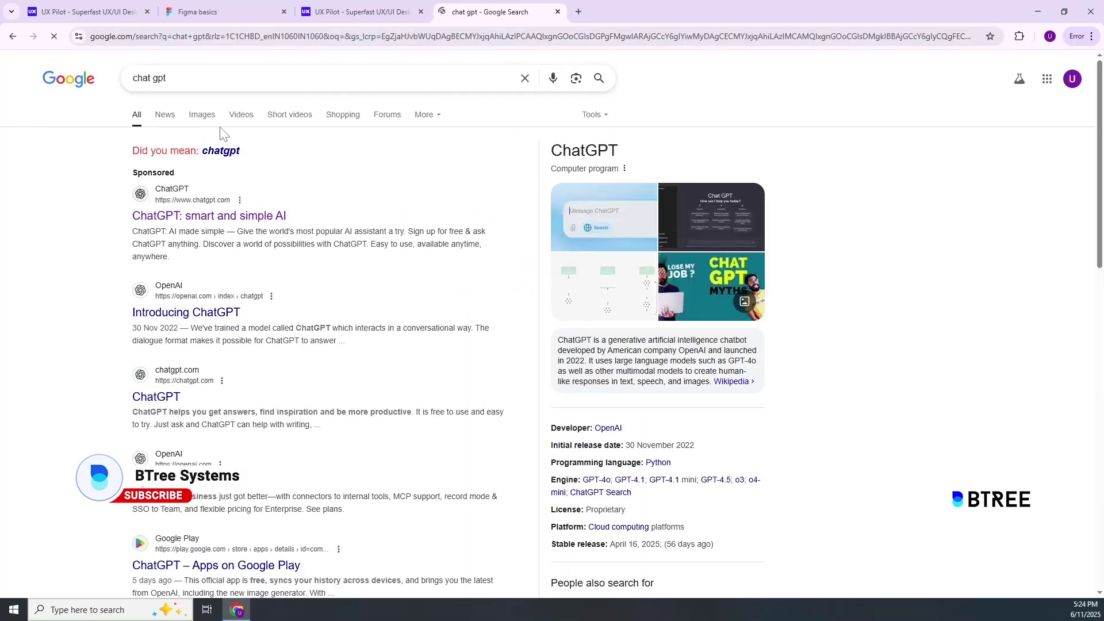
left_click(184, 314)
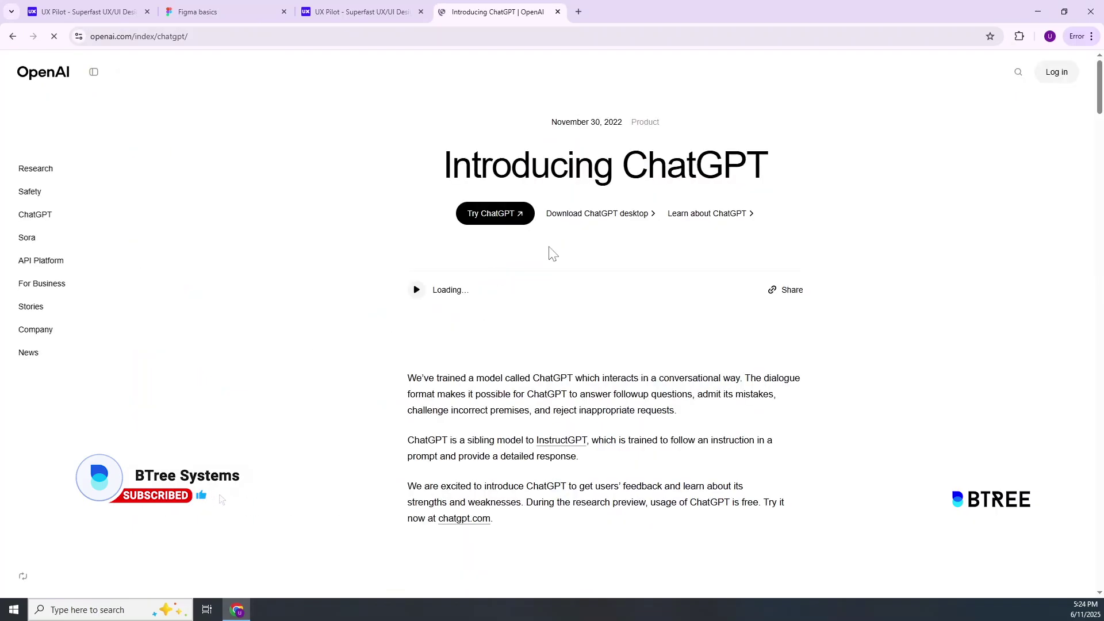
left_click(507, 218)
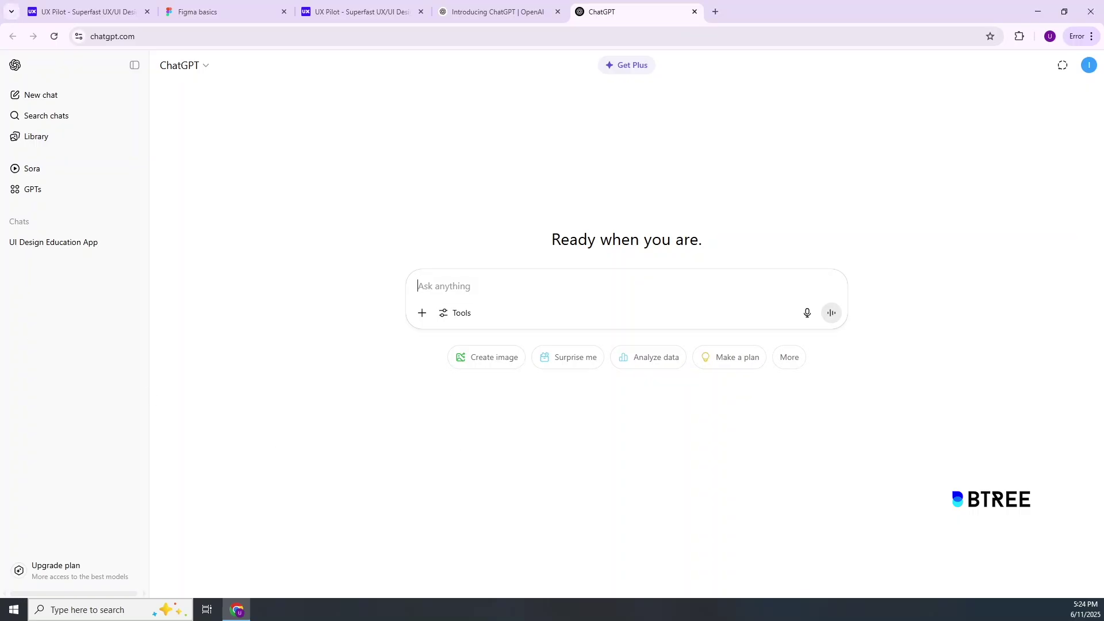
Have ChatGPT create an image with UI components for an education app: dark theme, transparency, bold colors, rounded corners
type("create an image with ui components for an education app, dark theme, transparency, bold colors, rounded corners")
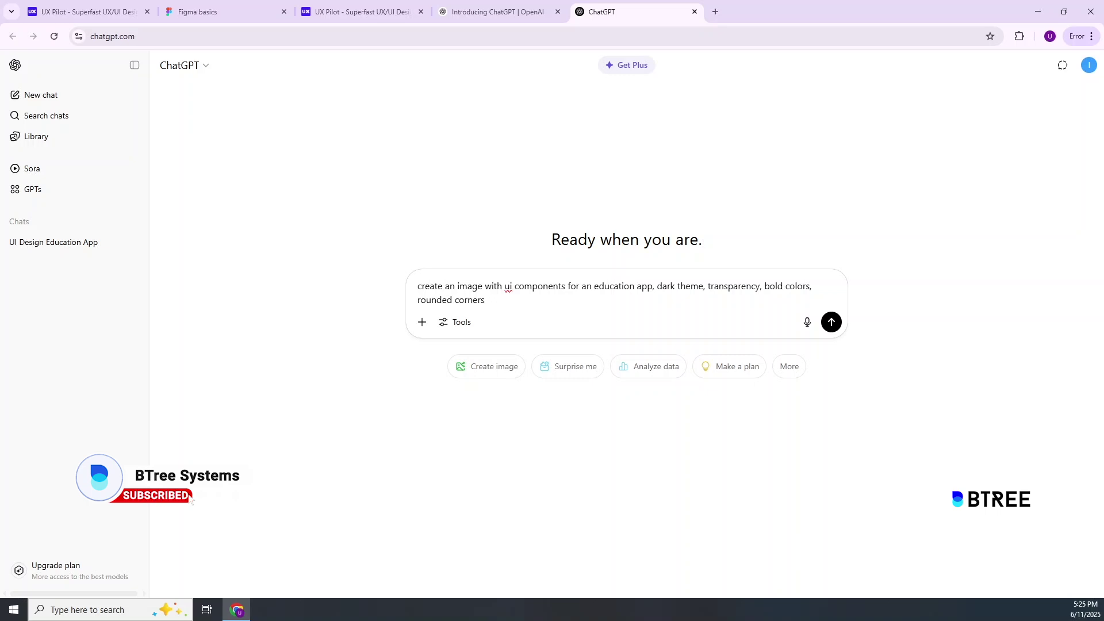
key("Return")
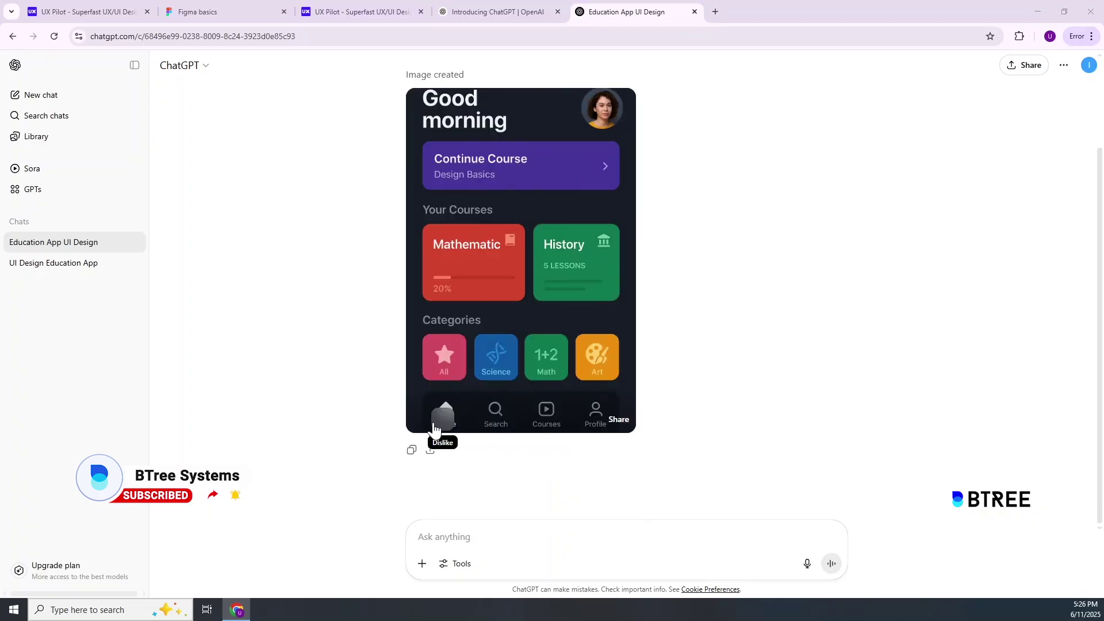
scroll(431, 402, "up", 2)
scroll(431, 402, "down", 2)
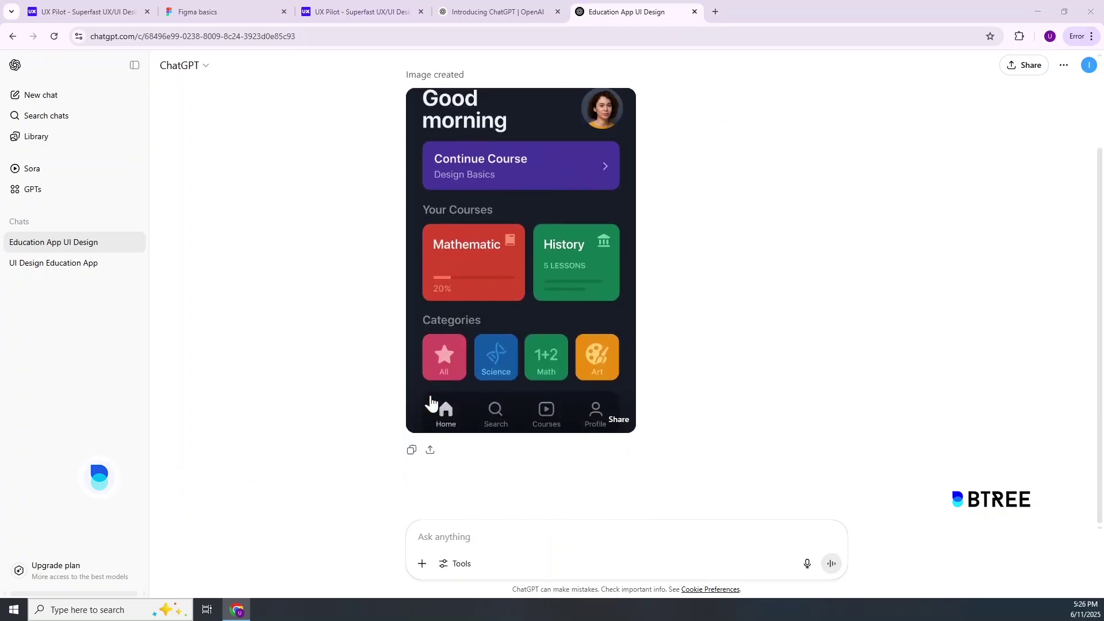
scroll(456, 365, "up", 2)
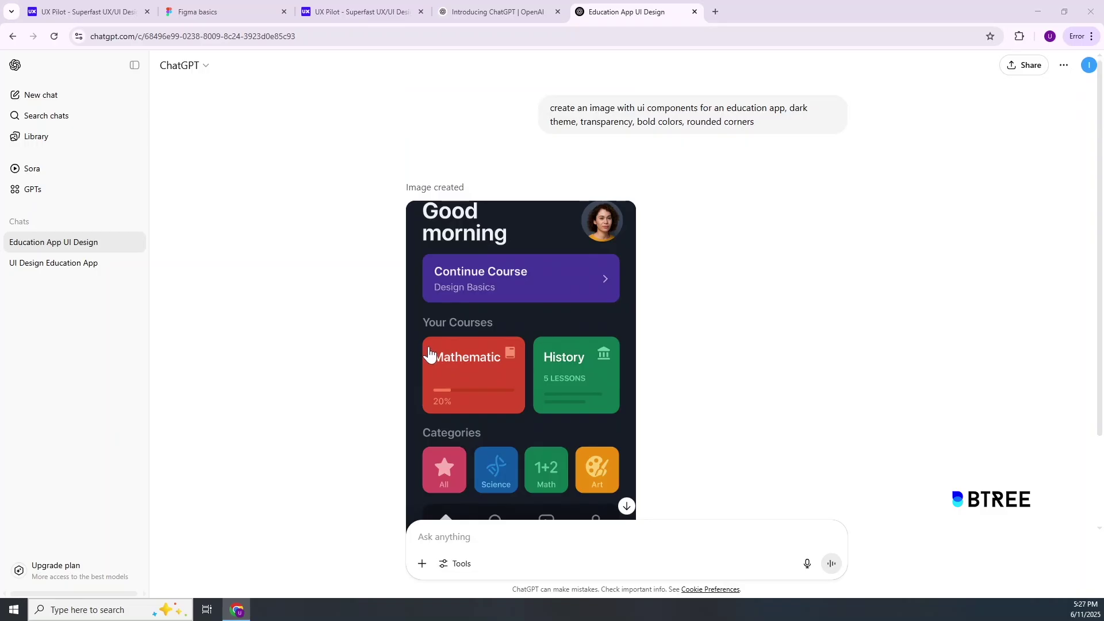
scroll(437, 352, "down", 2)
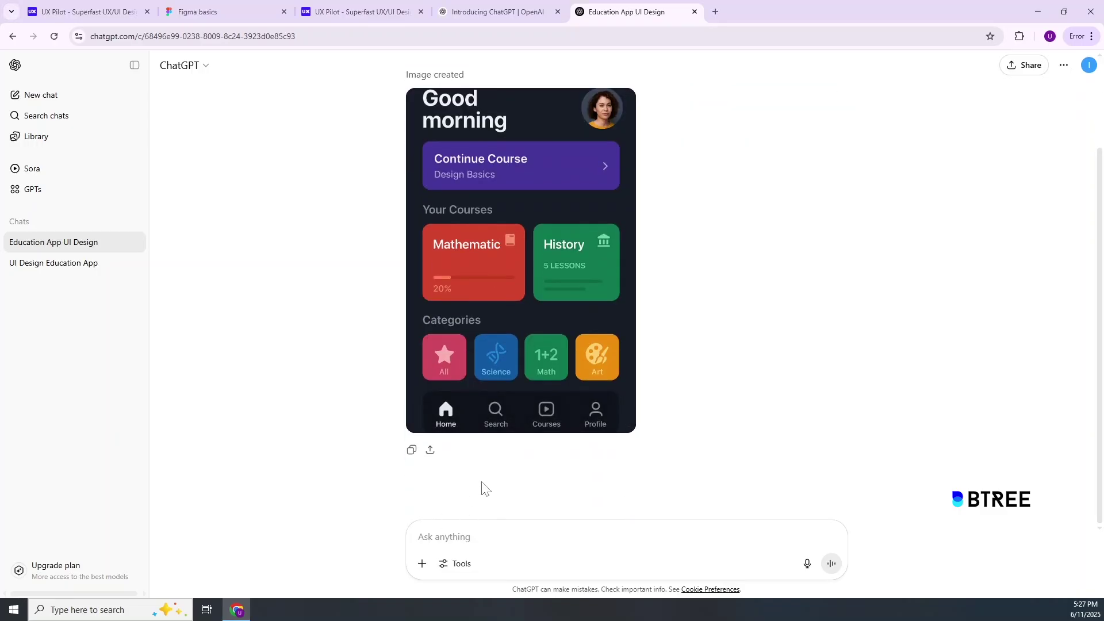
Ask ChatGPT for a plain-text description of this style, in order to replicate the styling for a design system
type("give me a description of this style as plain text, in order to replicate the styling for a design system")
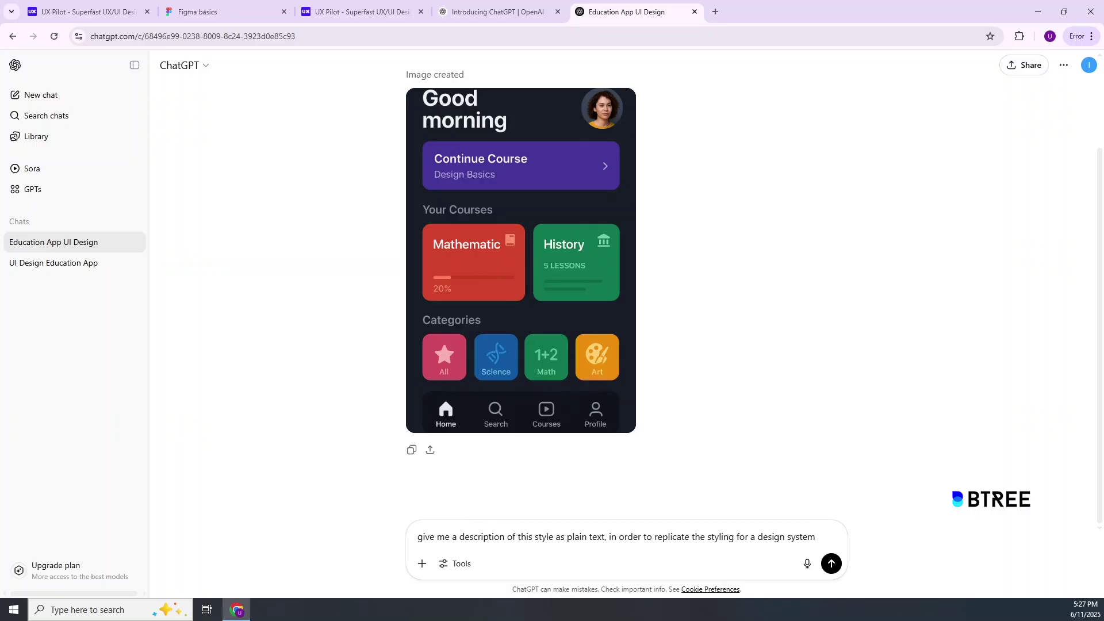
scroll(483, 382, "up", 2)
scroll(481, 379, "down", 2)
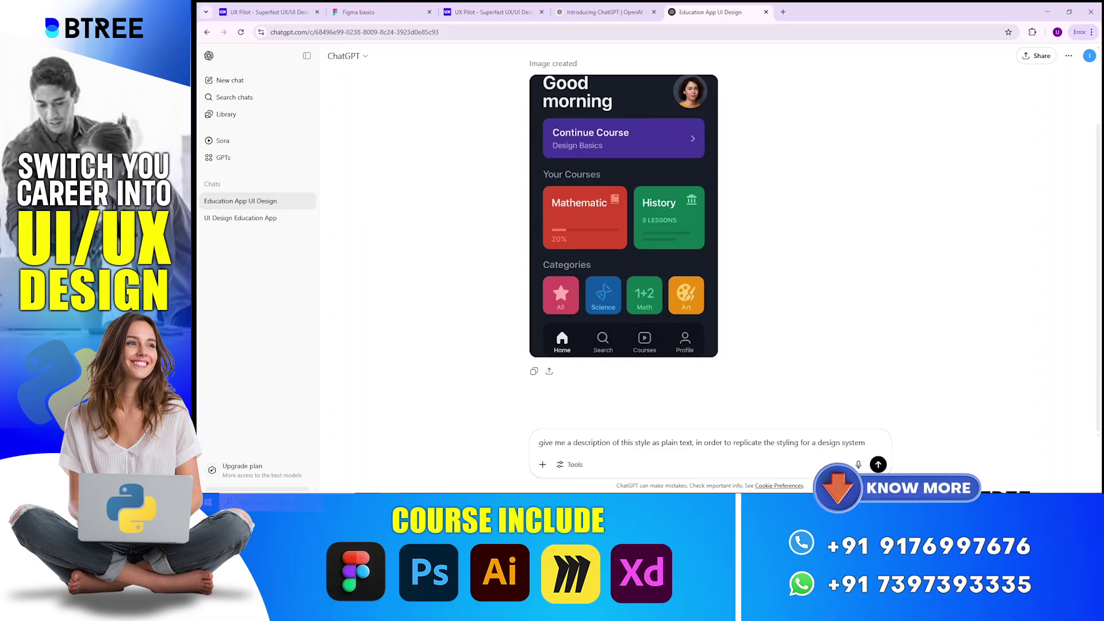
key("Return")
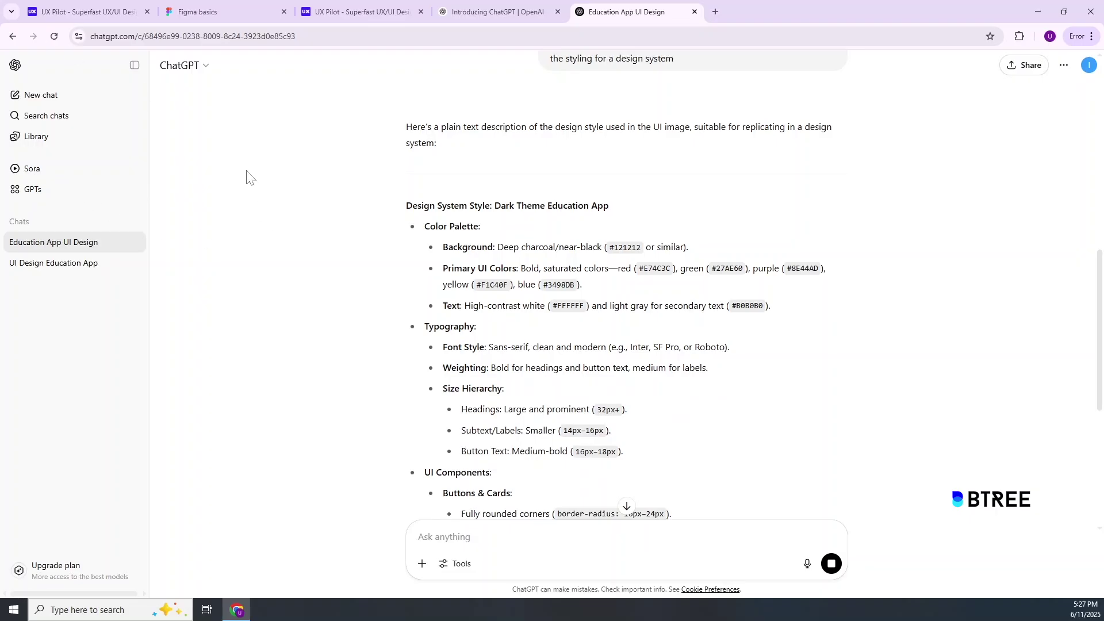
Copy the style description from the "Design System Style" heading through the end of the Visual Tone section
scroll(322, 315, "down", 3)
scroll(326, 317, "down", 5)
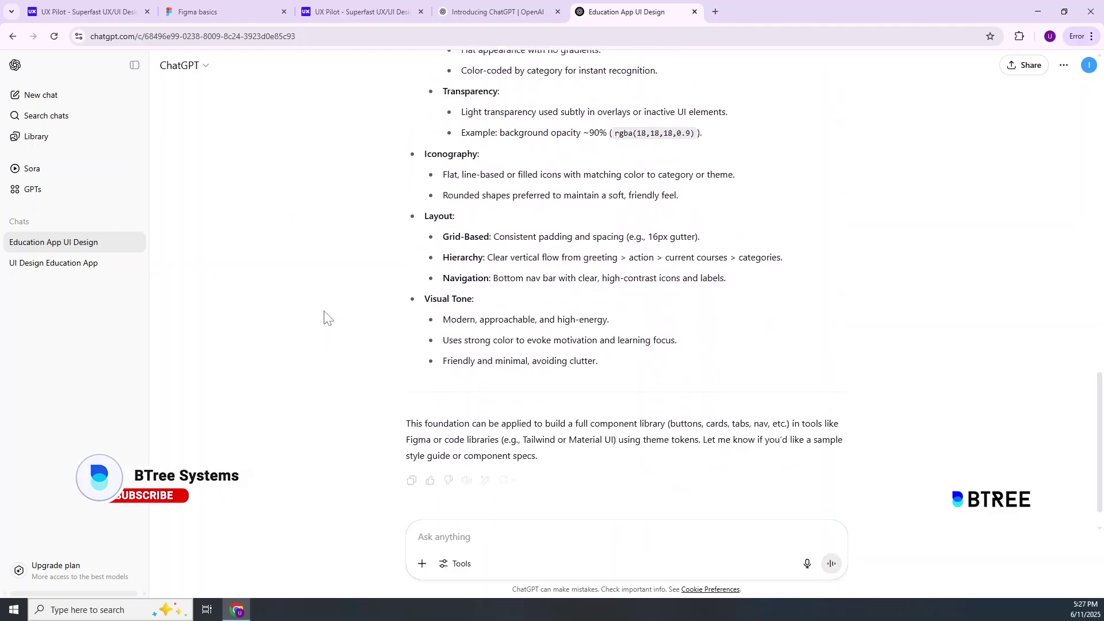
scroll(326, 318, "up", 9)
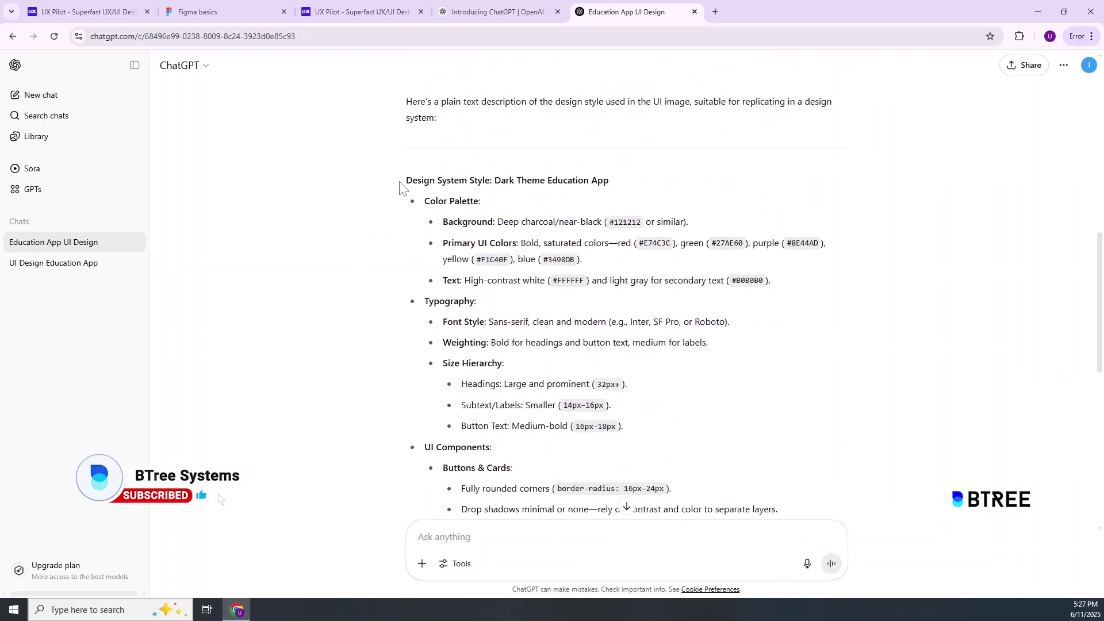
left_click_drag(404, 180, 607, 389)
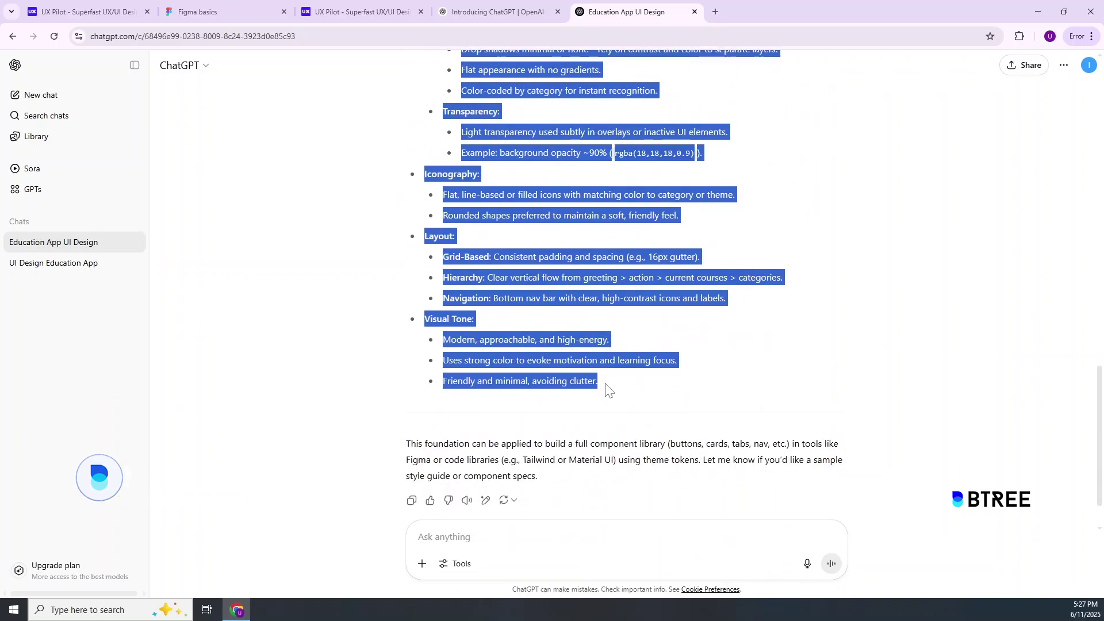
scroll(623, 429, "up", 5)
scroll(536, 345, "up", 5)
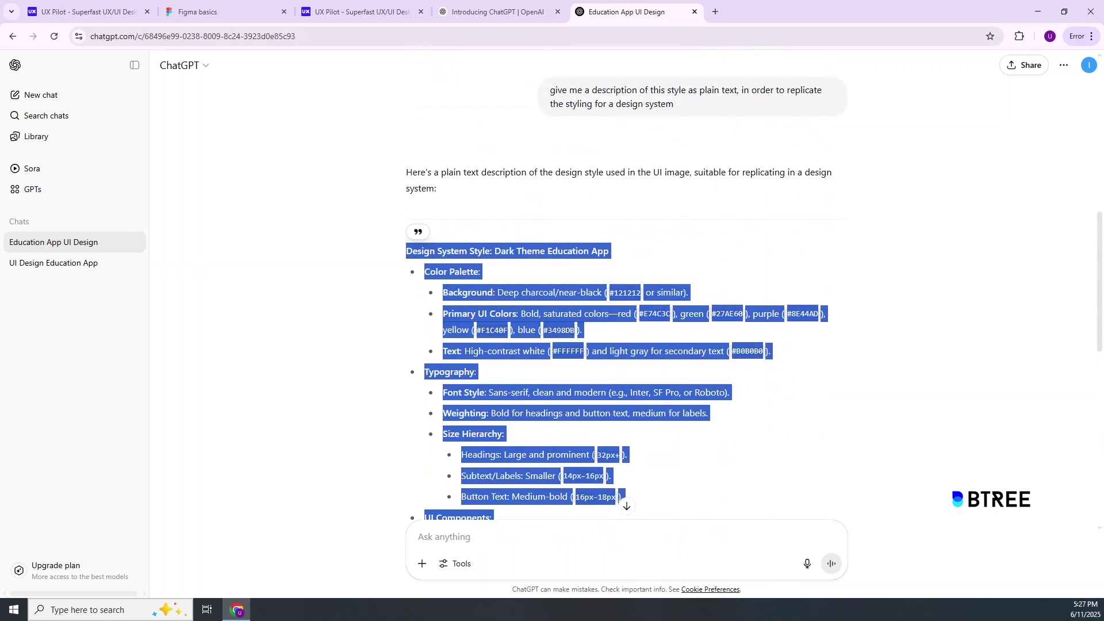
left_click(536, 345)
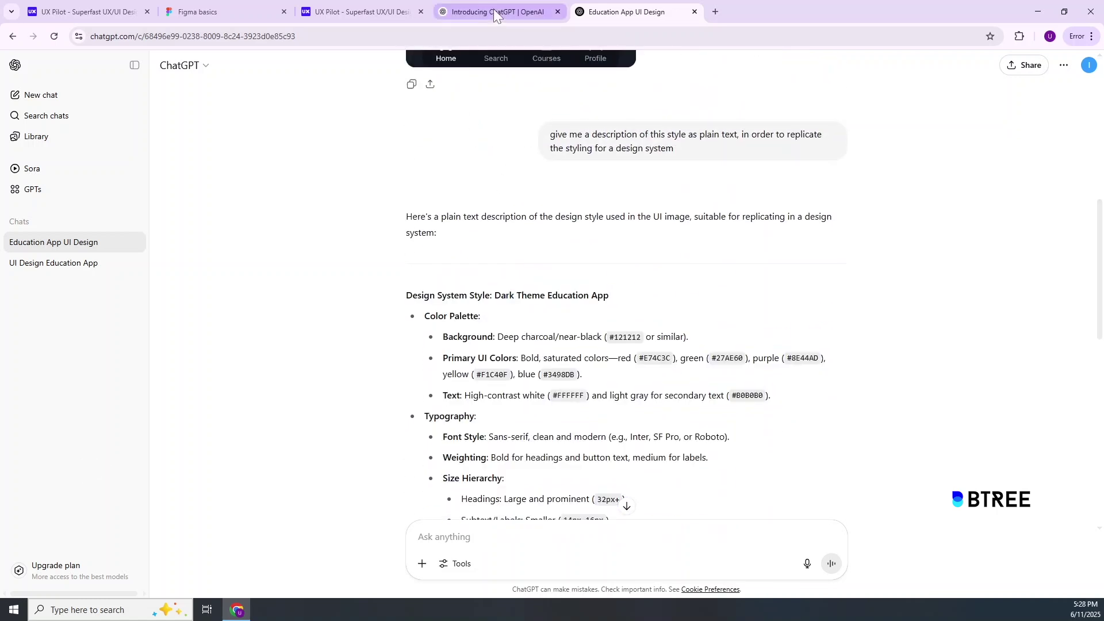
Switch to the Figma basics file and search plugins for "ux" to launch the UX Pilot plugin
left_click(208, 13)
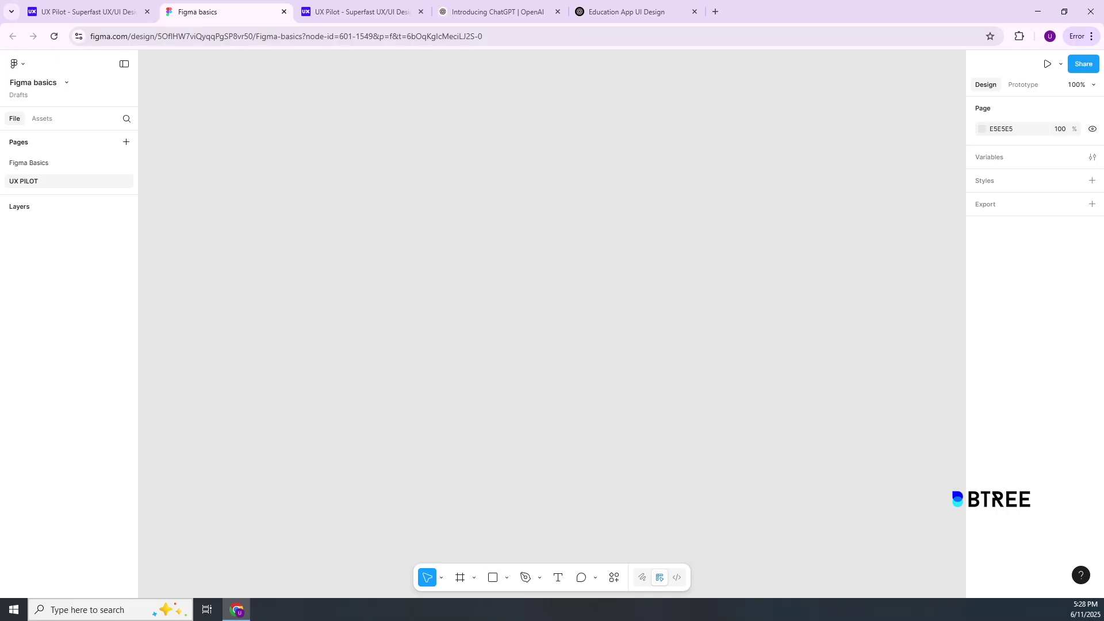
left_click(613, 578)
left_click(616, 580)
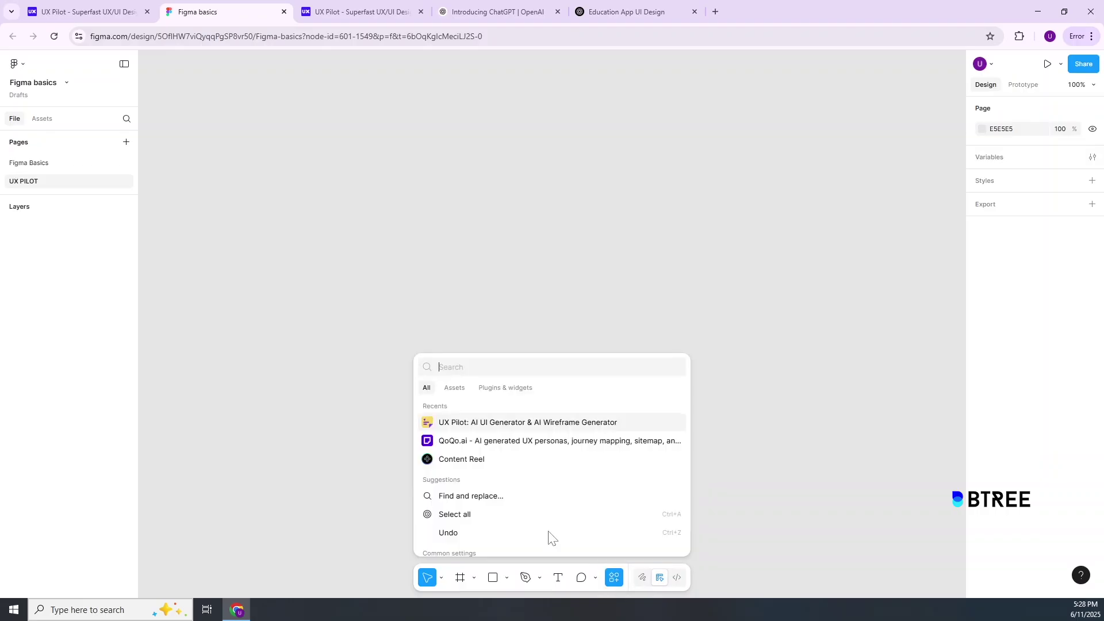
left_click(489, 388)
type("ux")
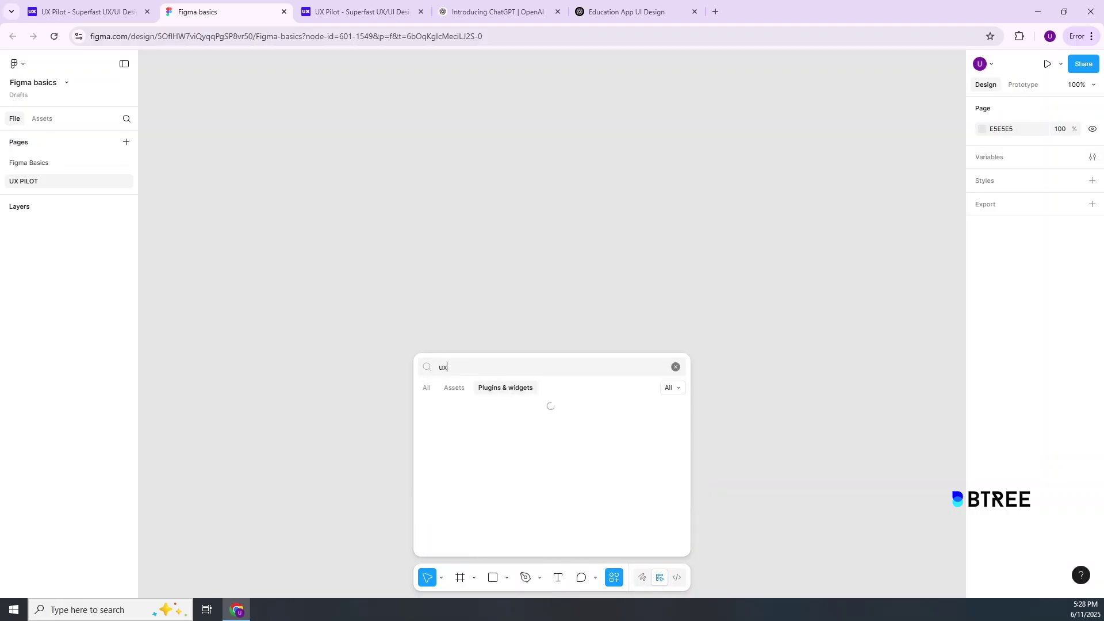
left_click(460, 411)
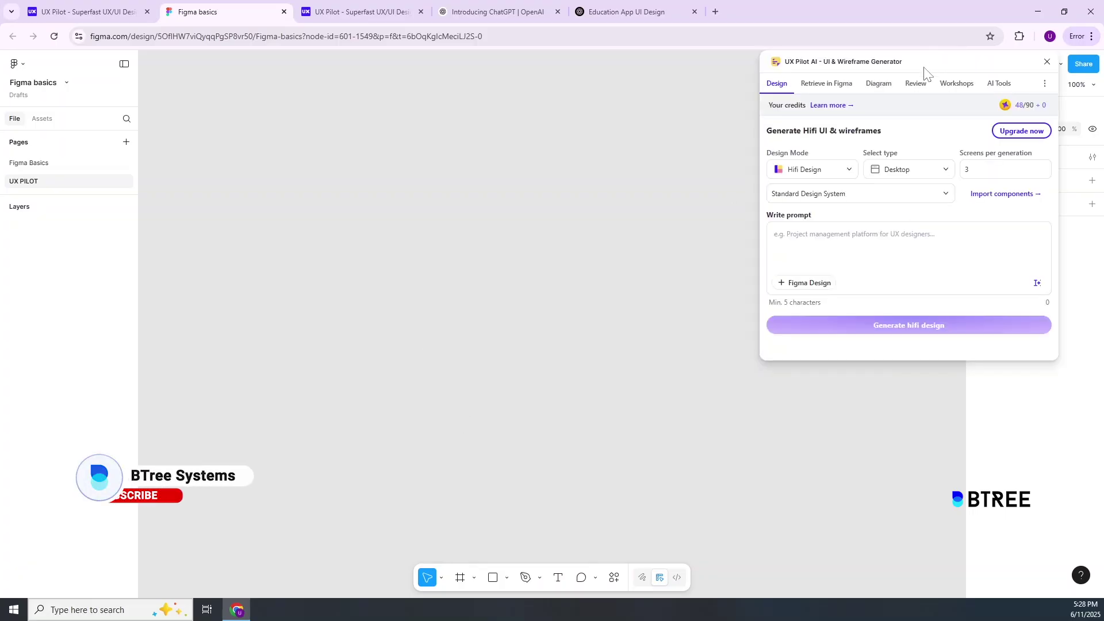
Move the UX Pilot window onto the canvas and set screens per generation to 4
left_click_drag(904, 78, 376, 142)
left_click(466, 233)
key("BackSpace")
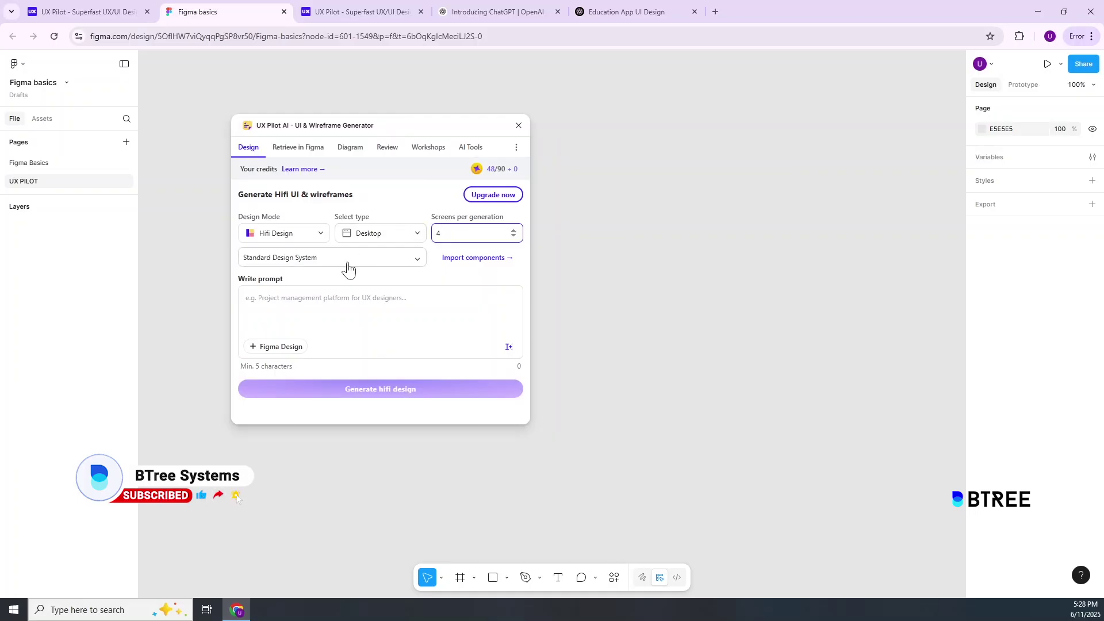
left_click(284, 237)
left_click(289, 252)
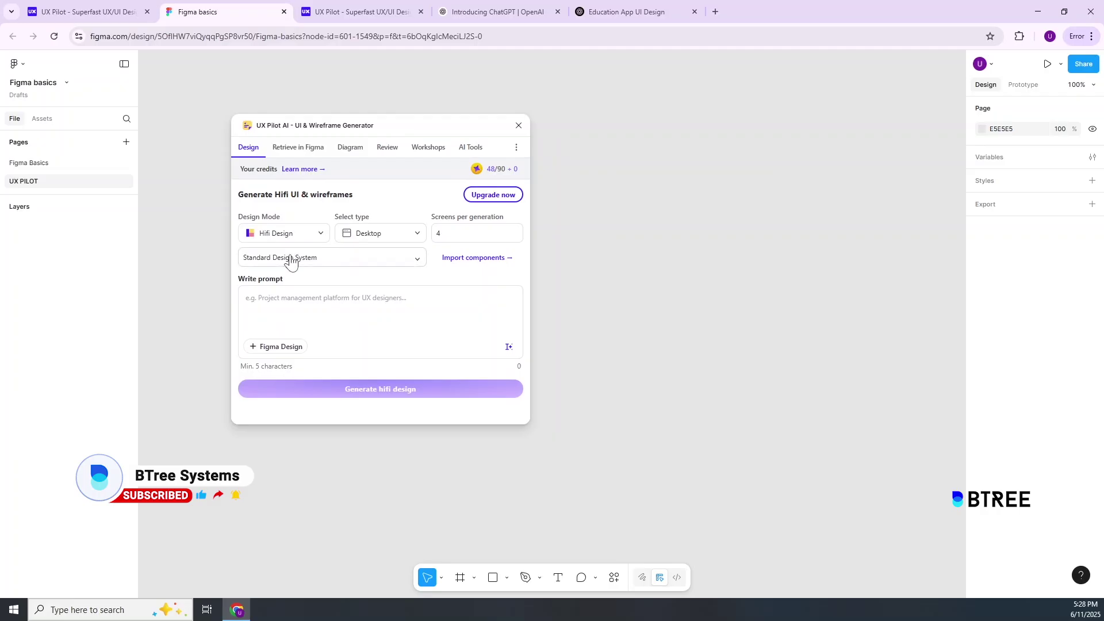
left_click(291, 260)
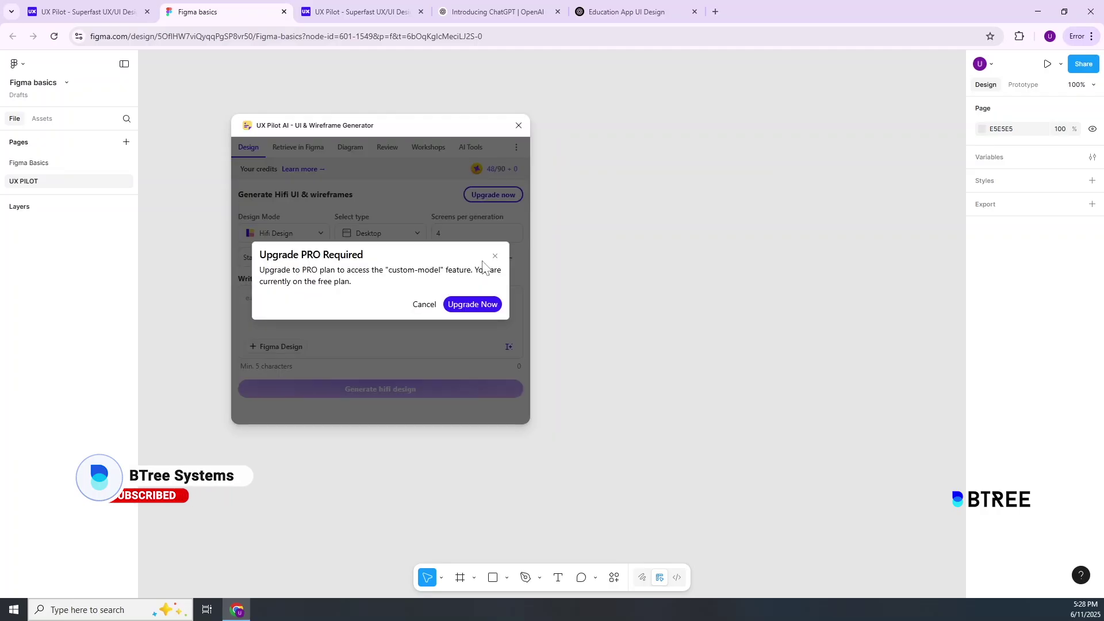
left_click(418, 305)
Paste the copied style description as the UX Pilot prompt and put "Create a" in front of its first line
left_click(246, 298)
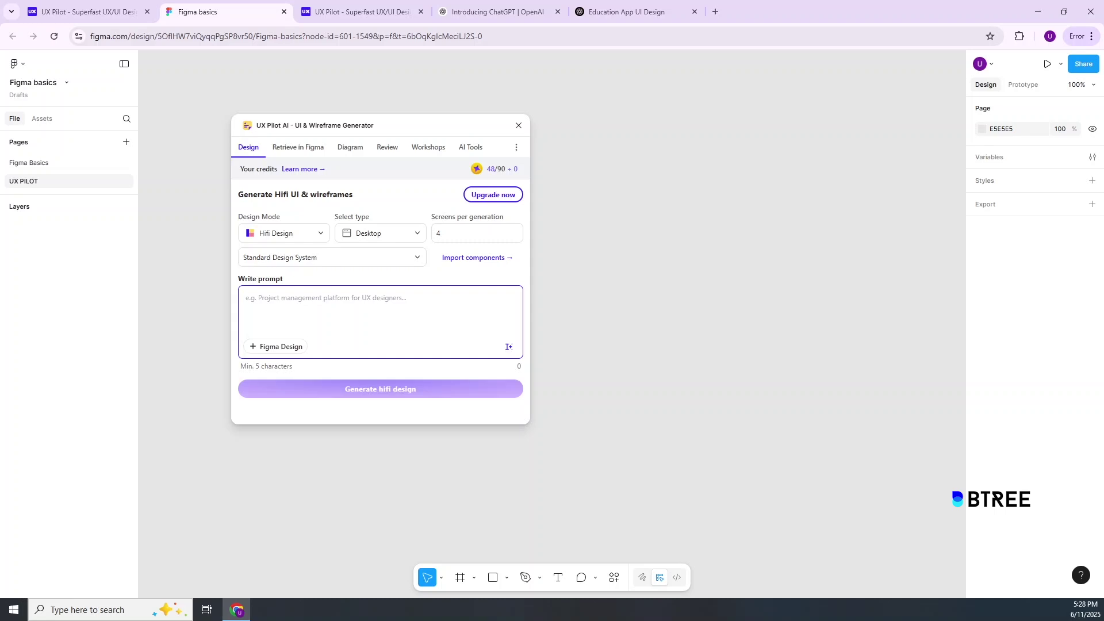
key("ctrl+v")
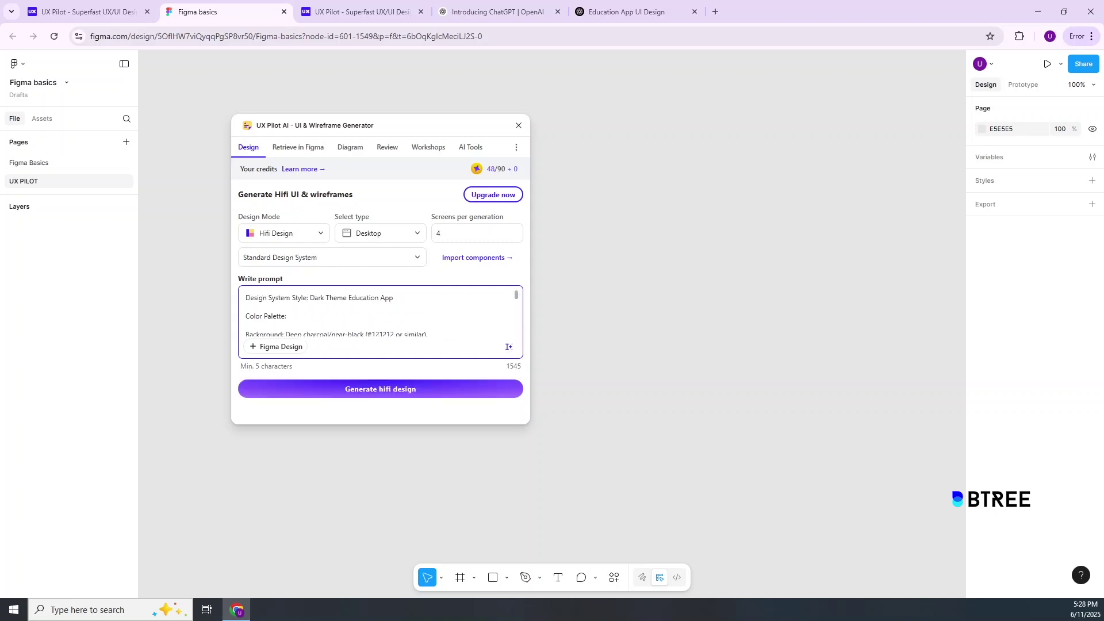
type("Creat")
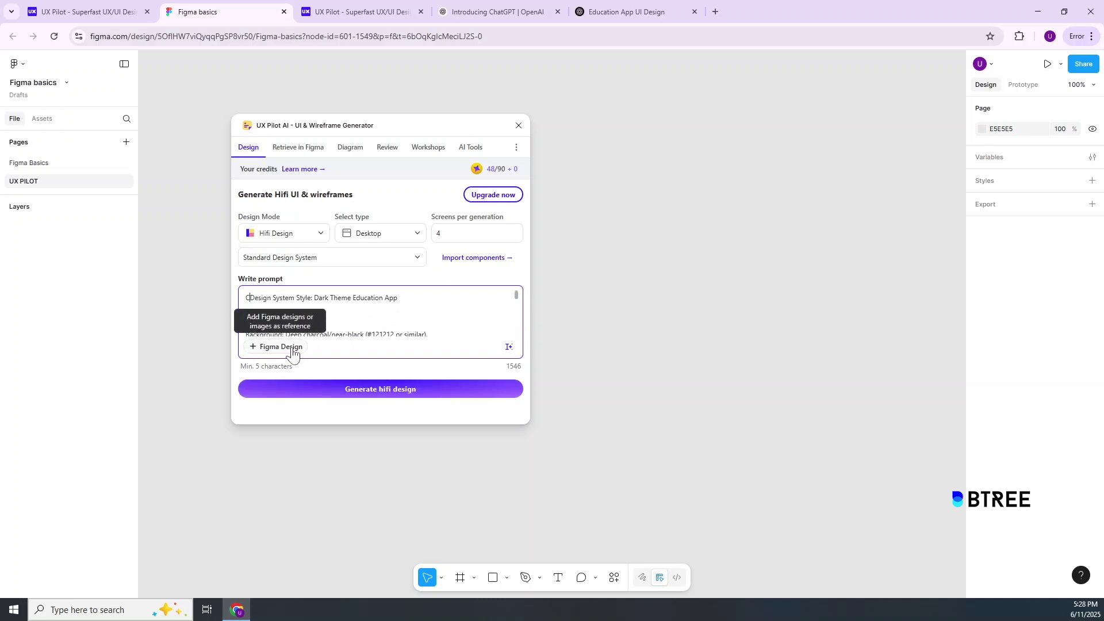
type("e a")
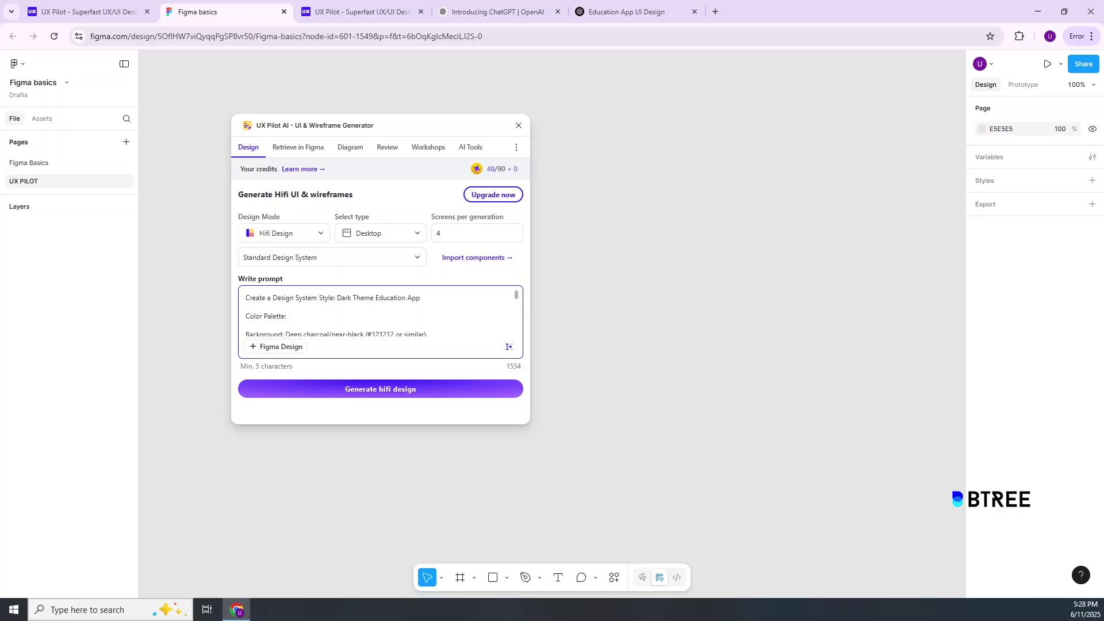
scroll(380, 314, "down", 10)
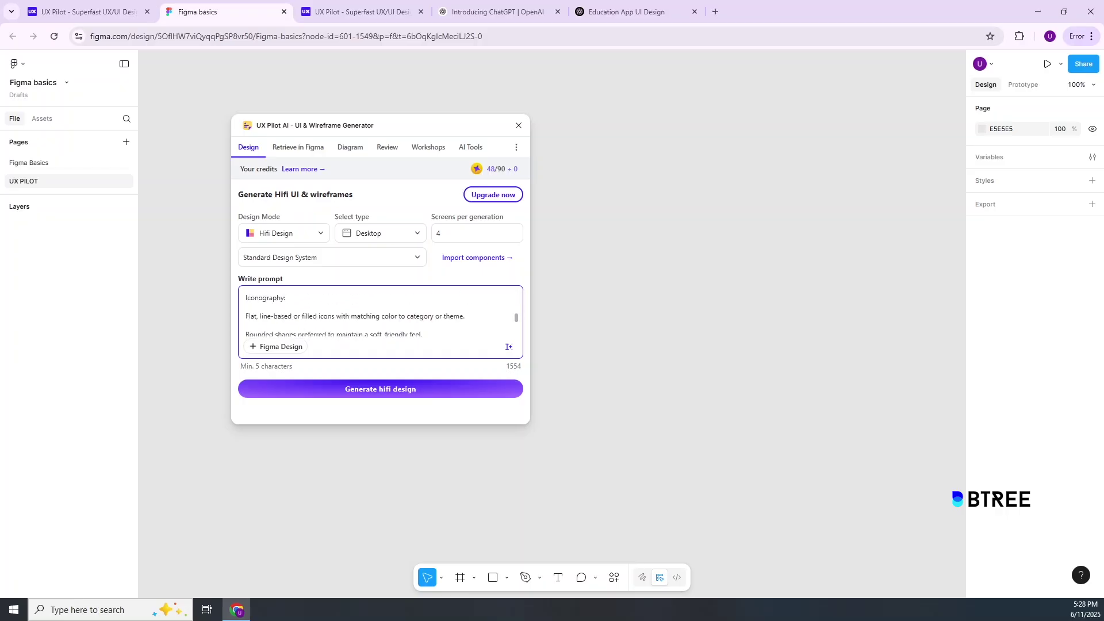
Generate the hifi design and move the plugin window aside to view the generated frames
left_click(395, 389)
left_click_drag(460, 130, 250, 124)
scroll(626, 316, "down", 4)
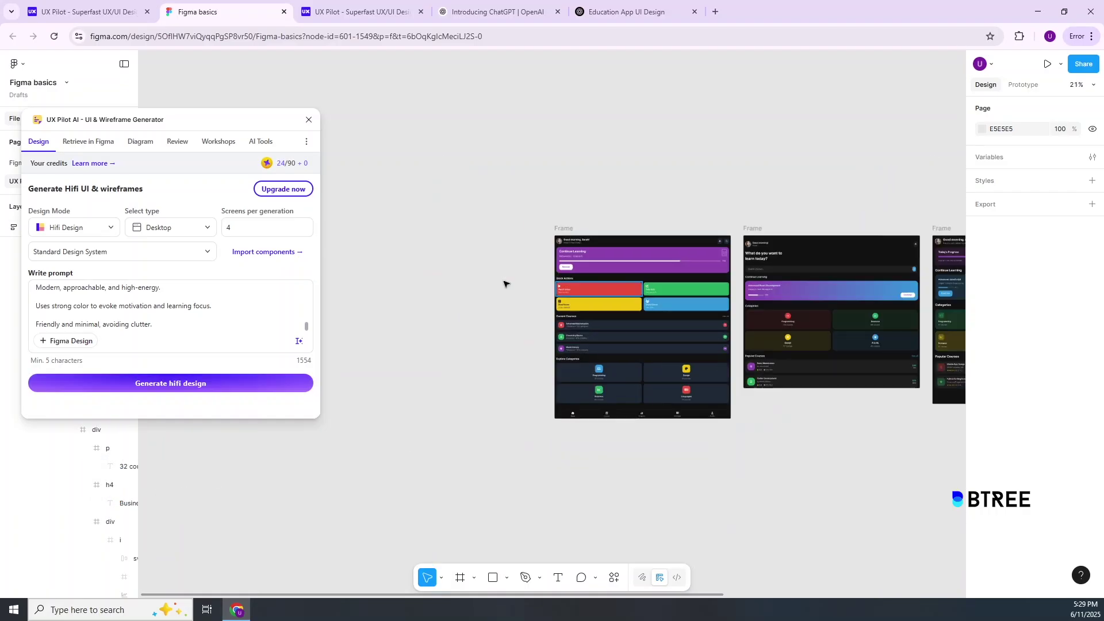
Reword the prompt's opening to "Create a Design System with the below details", adding a line break after "with"
scroll(95, 299, "up", 10)
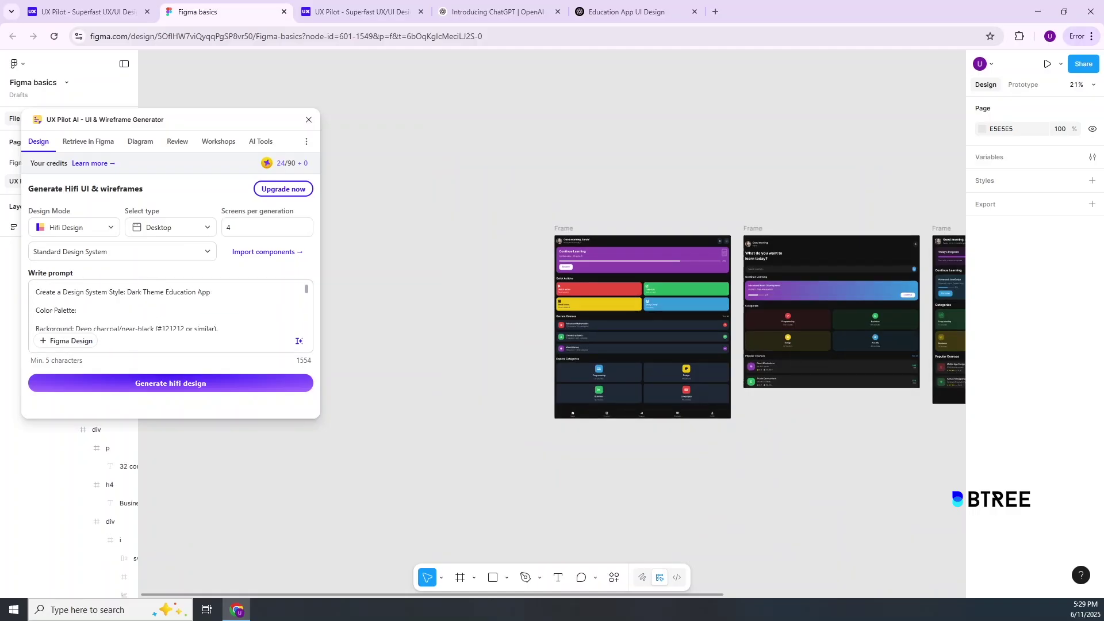
left_click(108, 291)
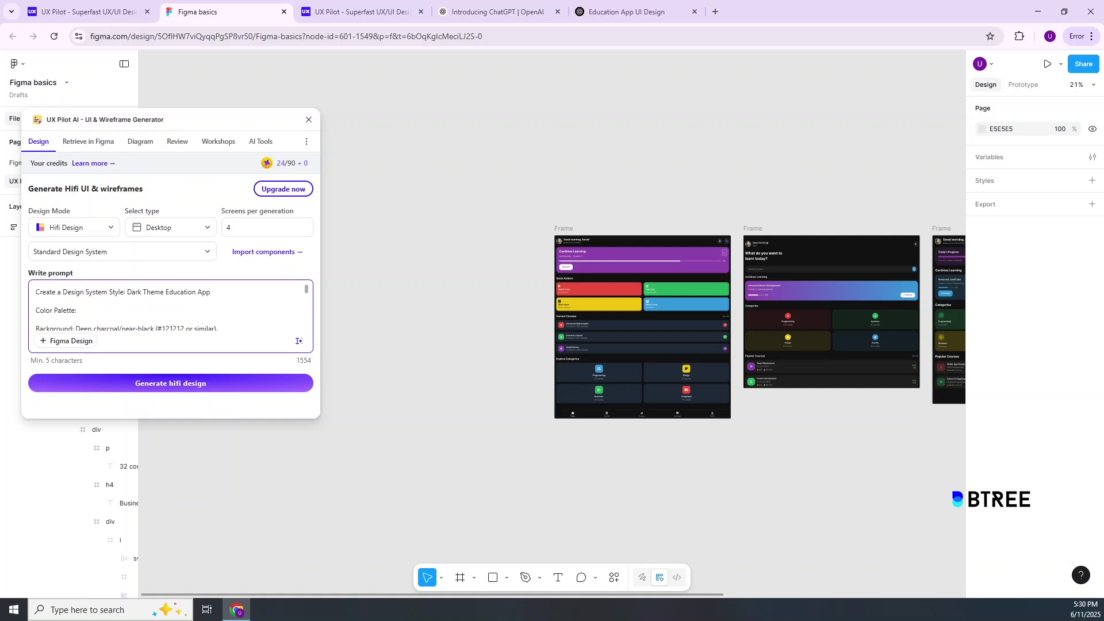
left_click(210, 293, "shift")
key("BackSpace")
type("the below details")
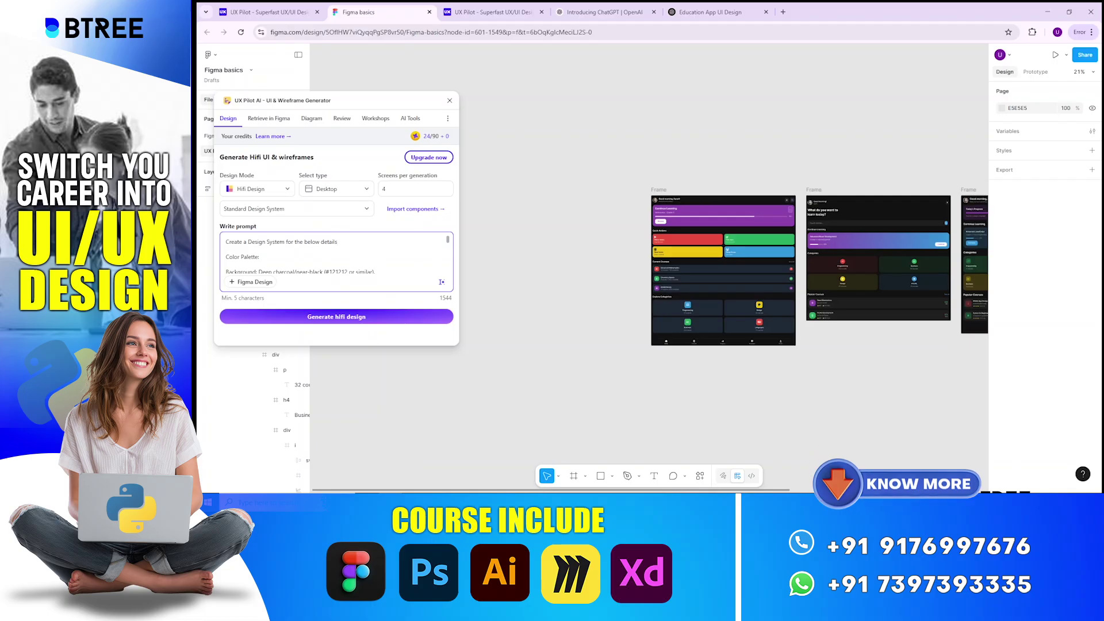
key("BackSpace")
key("BackSpace")
key("BackSpace")
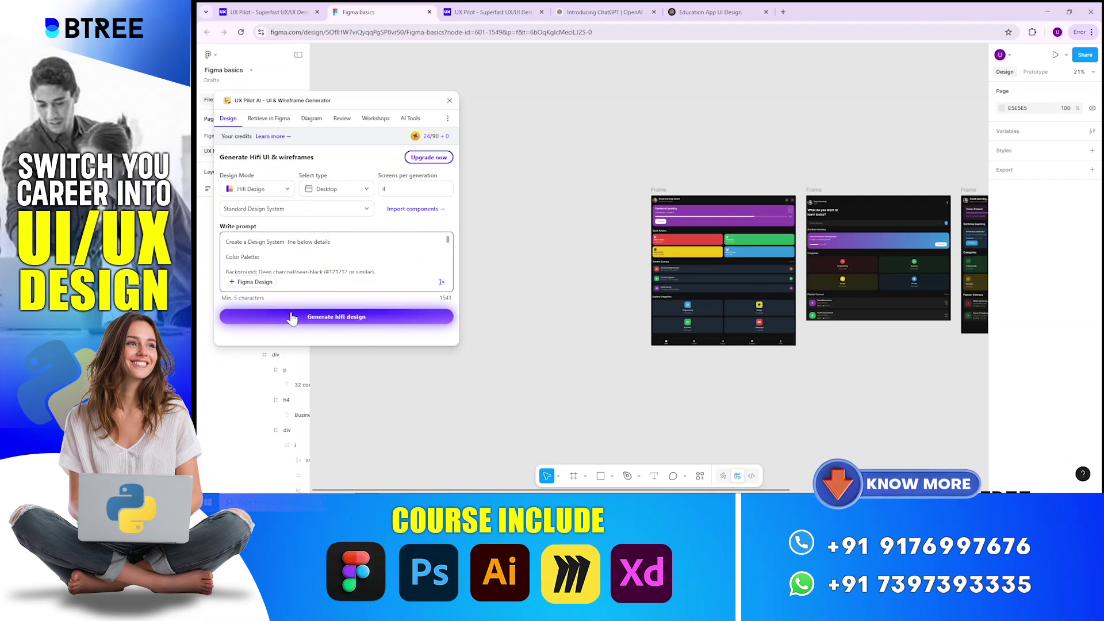
type("with")
key("Return")
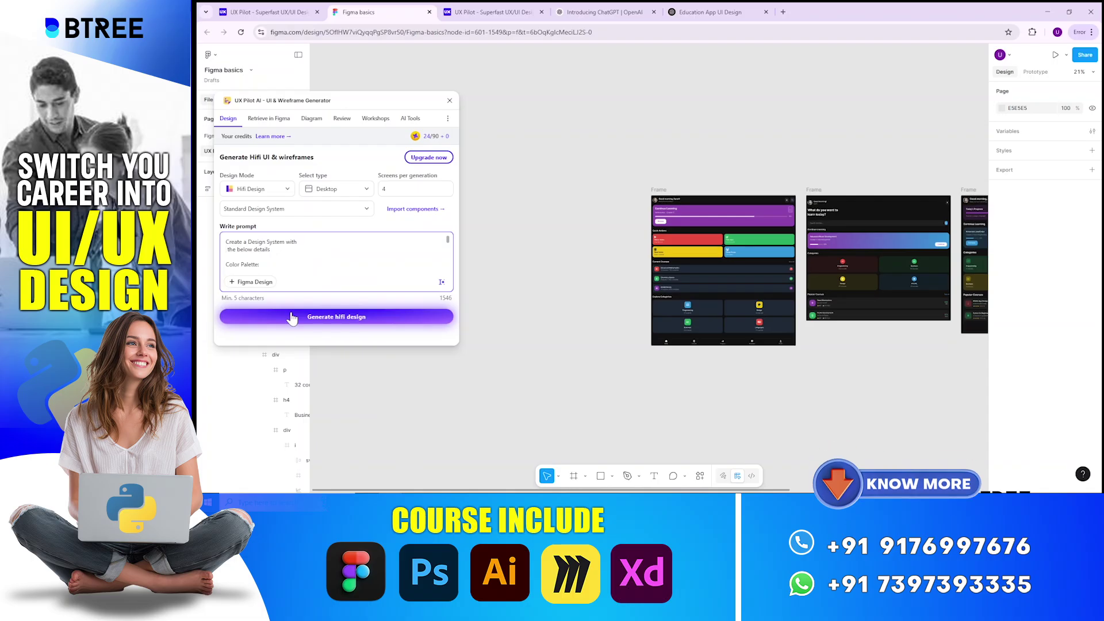
Remove the extra line break after "with" in the prompt's opening and generate the hifi design
key("BackSpace")
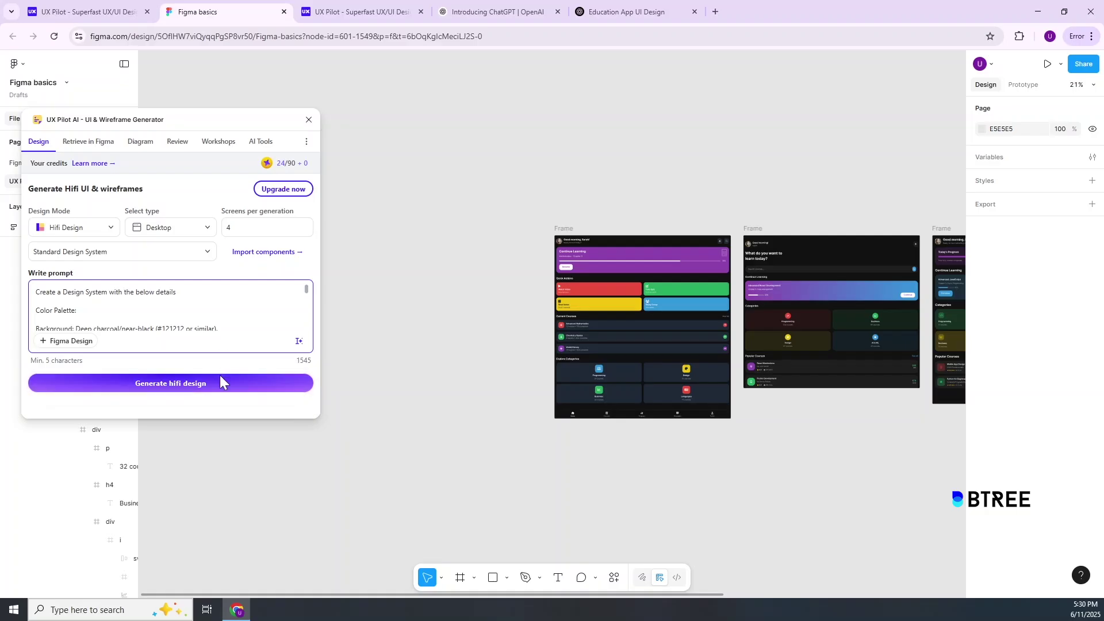
left_click(379, 315)
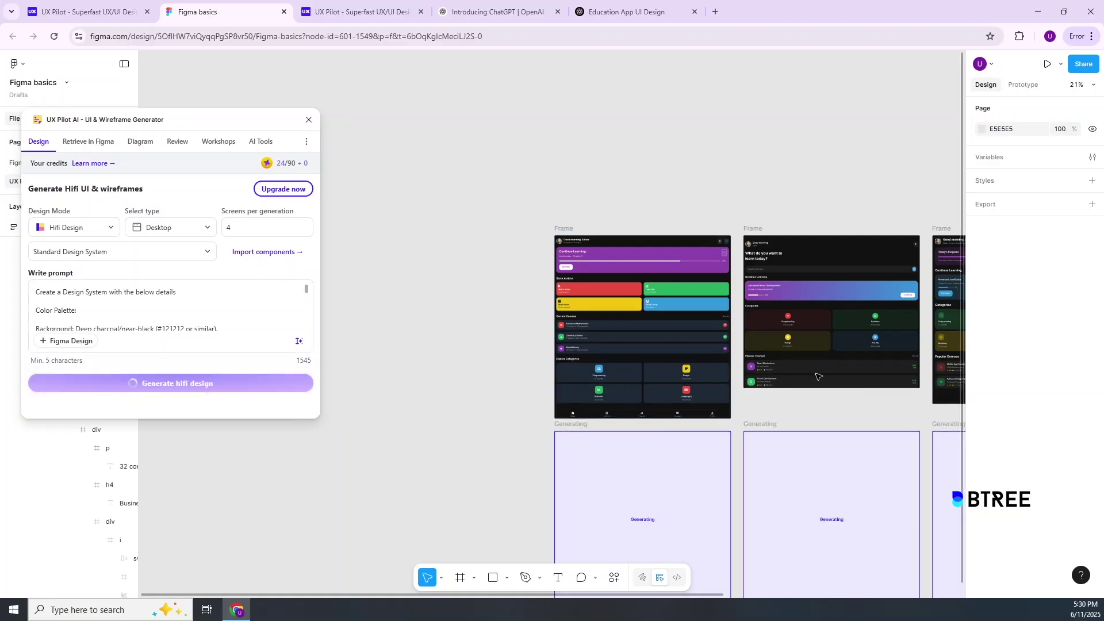
left_click_drag(817, 377, 567, 318)
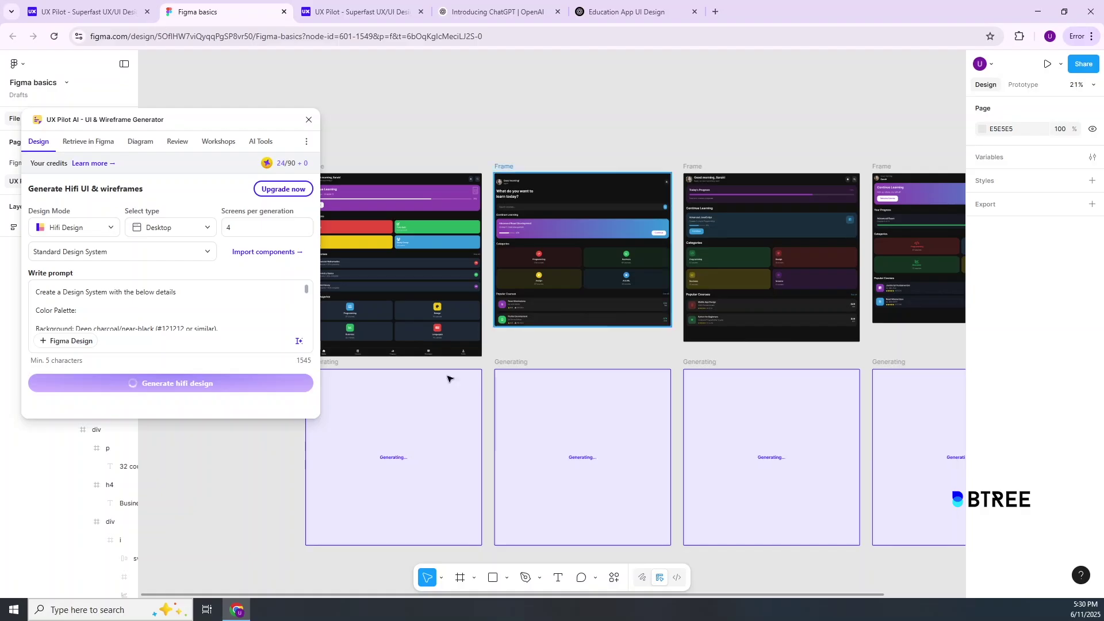
In ChatGPT, draft "Im starting a {} called {} for {}. the goal is to {} users can, convert this into consice project brief"
left_click(525, 13)
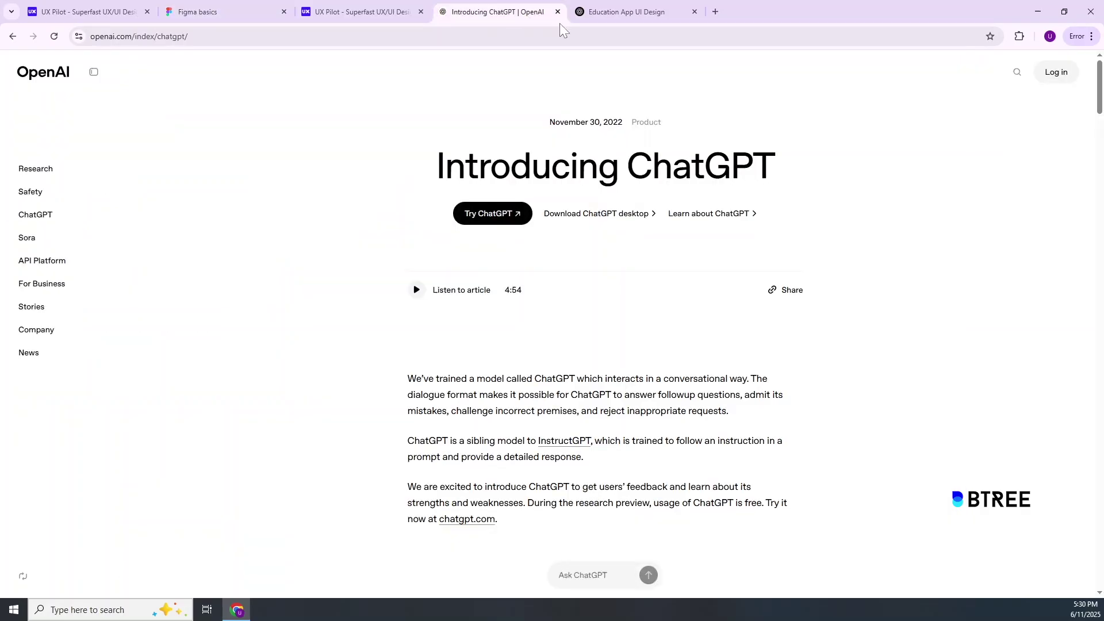
left_click(620, 12)
scroll(517, 400, "down", 15)
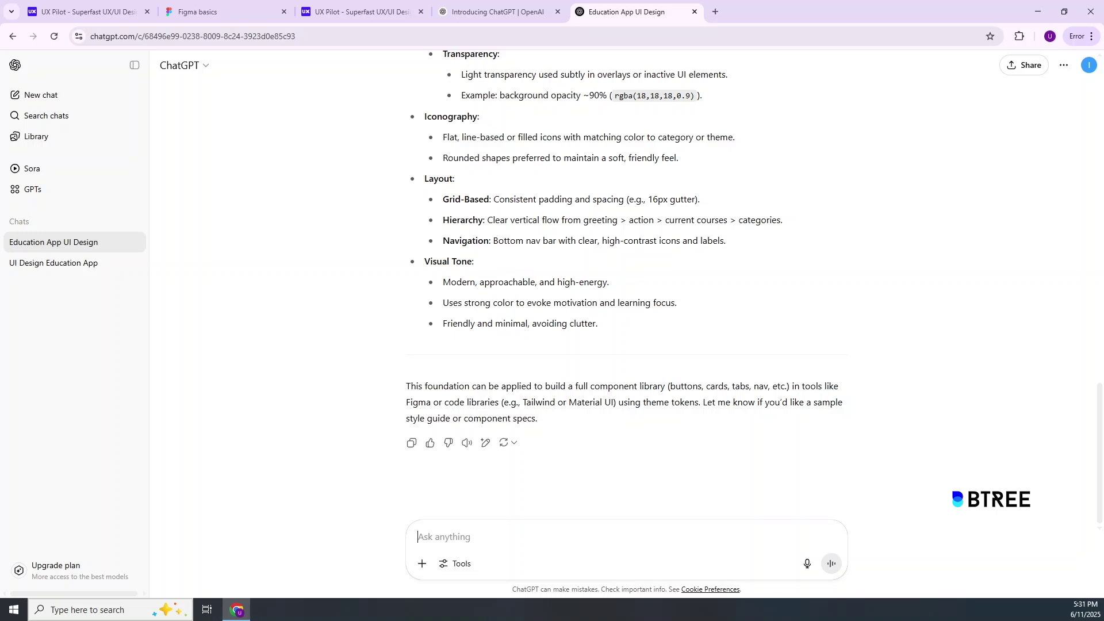
type("Im starting a ")
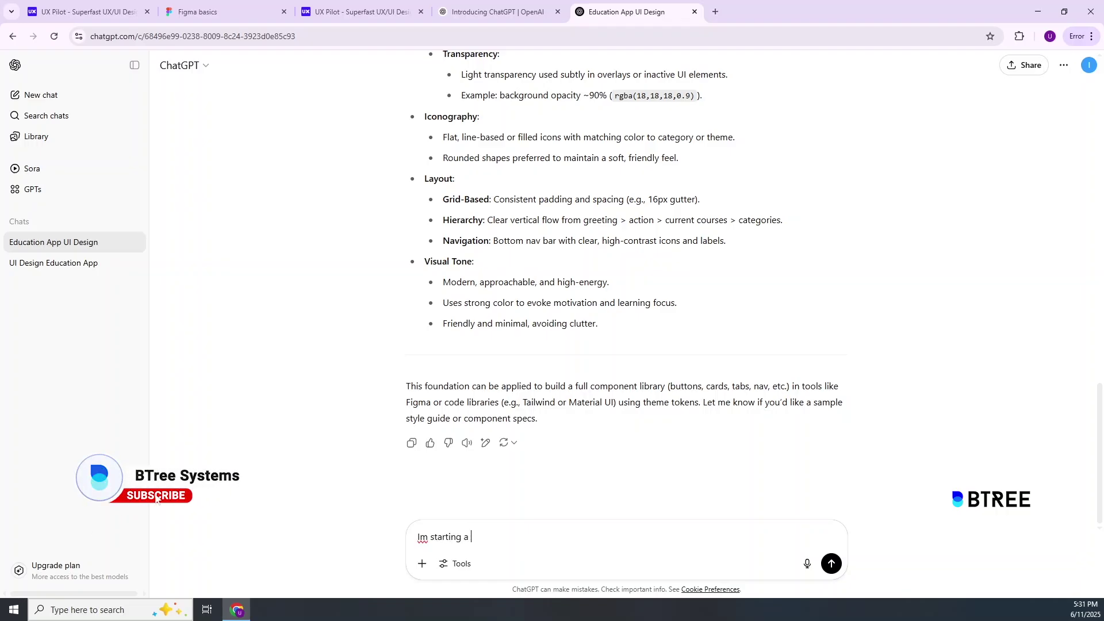
type("{} called ")
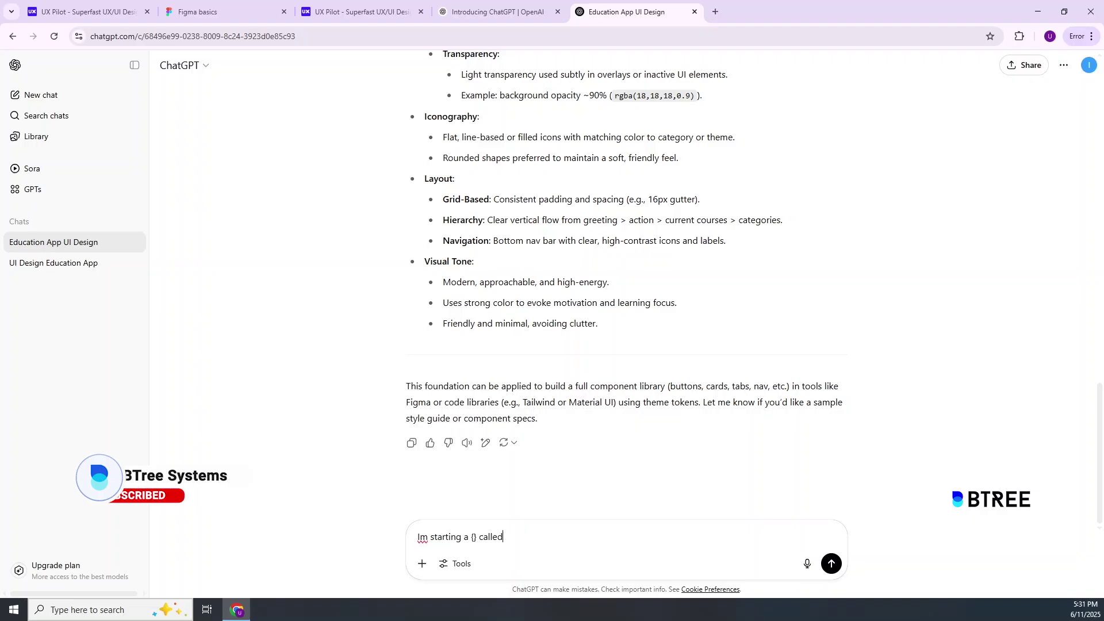
type("{}")
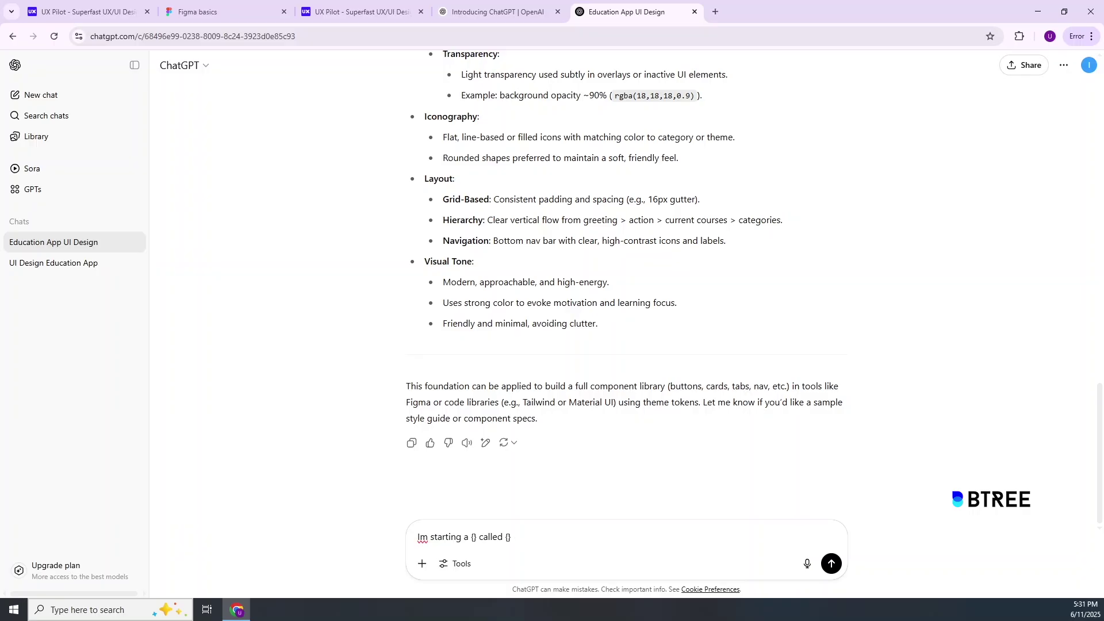
type(" for {}. the goal is to {")
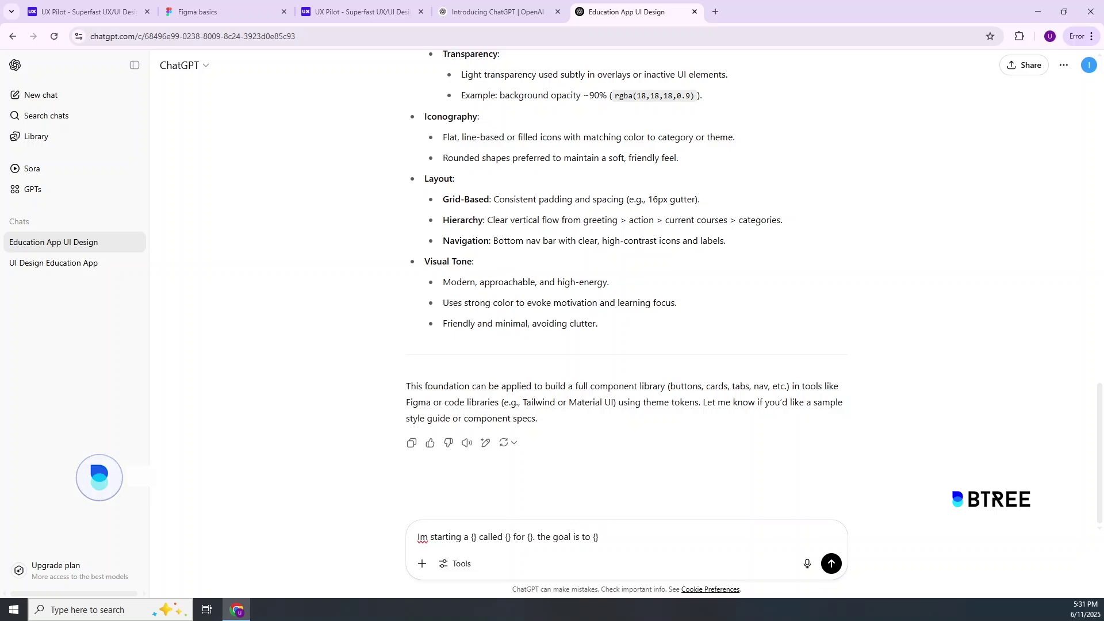
type("user")
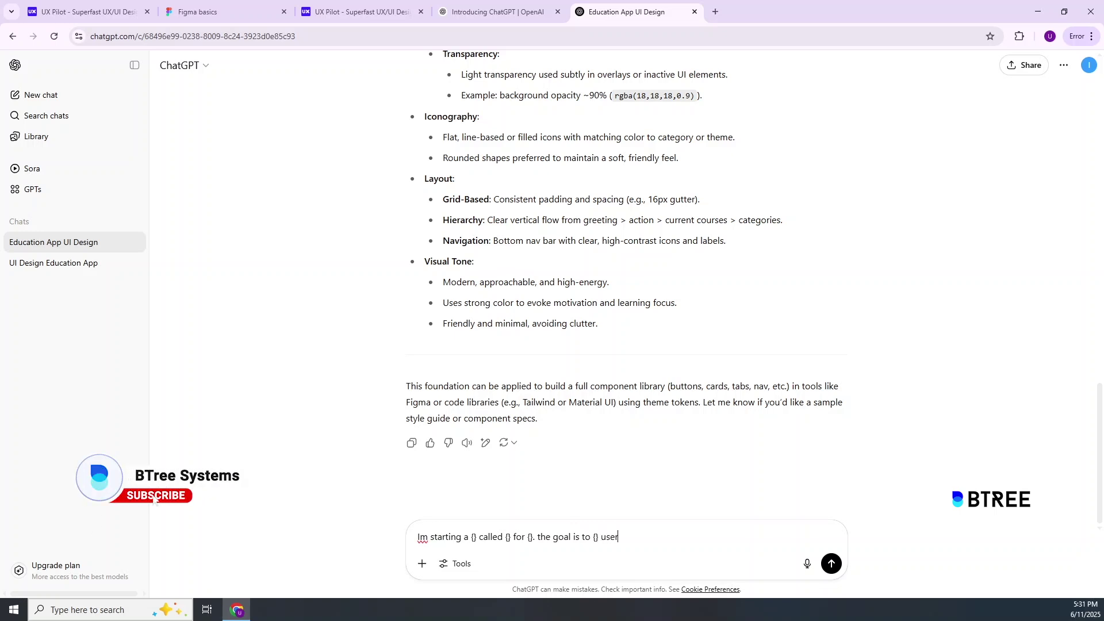
type("s can")
type(", con")
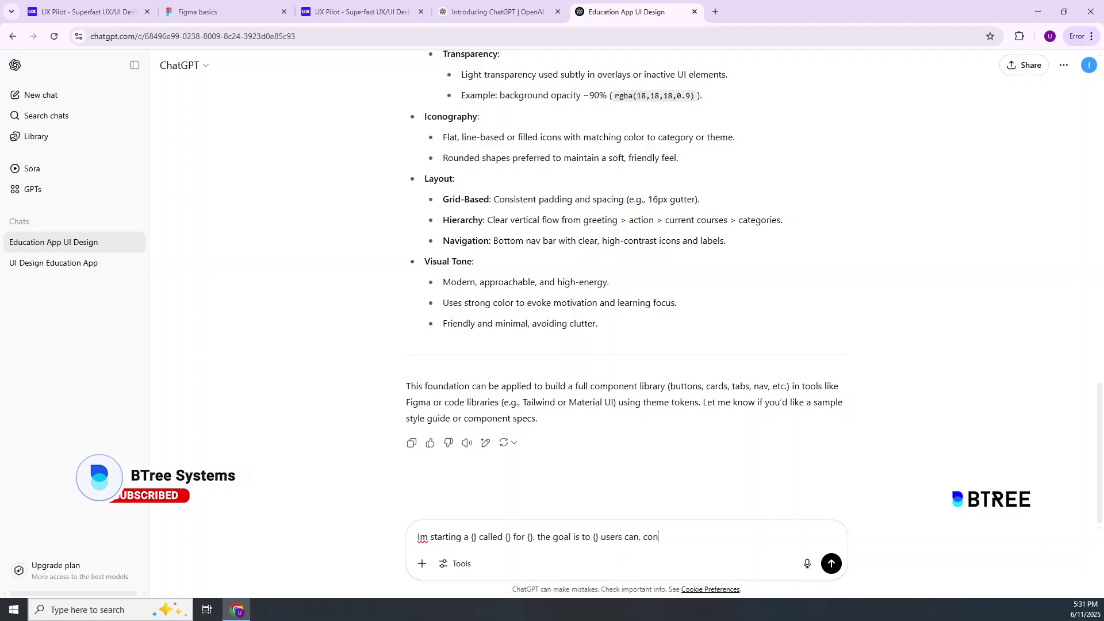
type("vert this i")
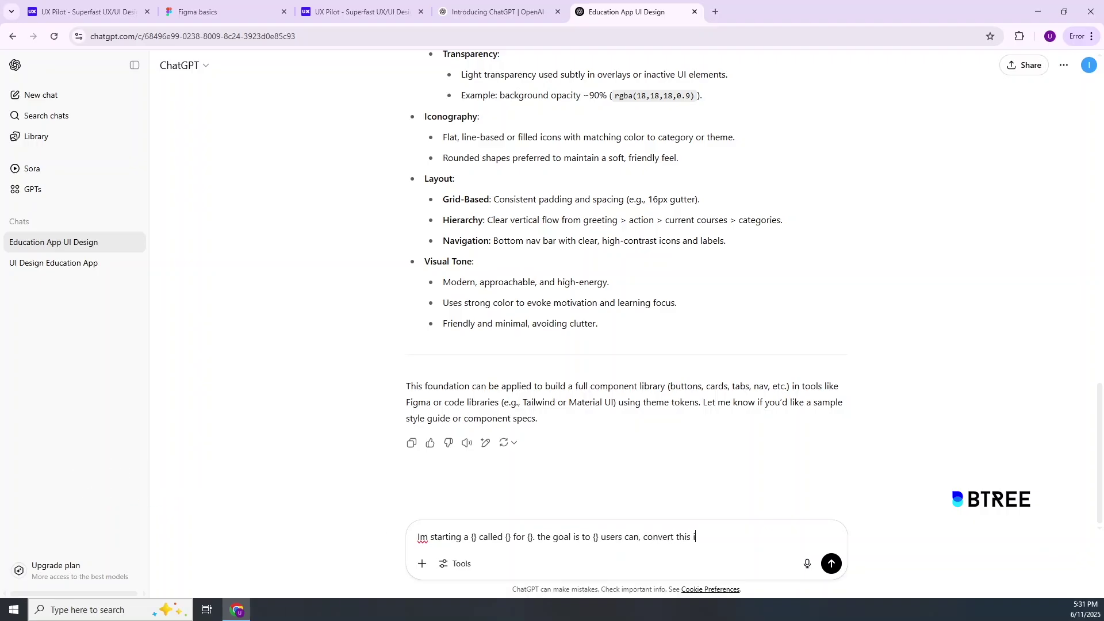
type("nto consice project brief")
Fill the empty braces with product type, name of your project, target audience and objective, and add {features} after "users can"
left_click(474, 536)
type("product ")
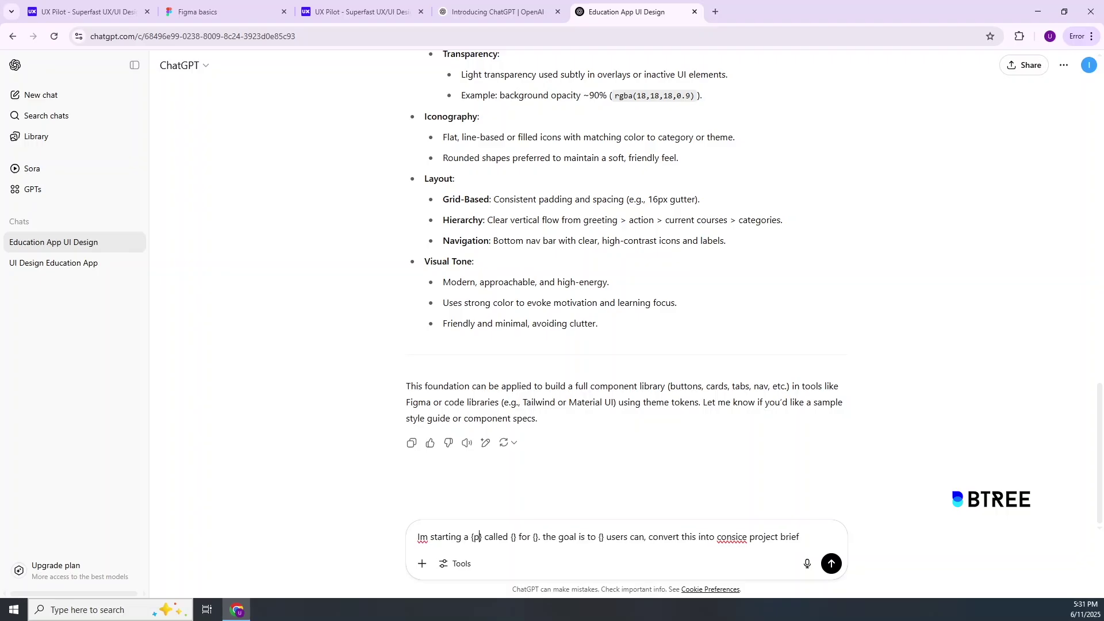
type("type")
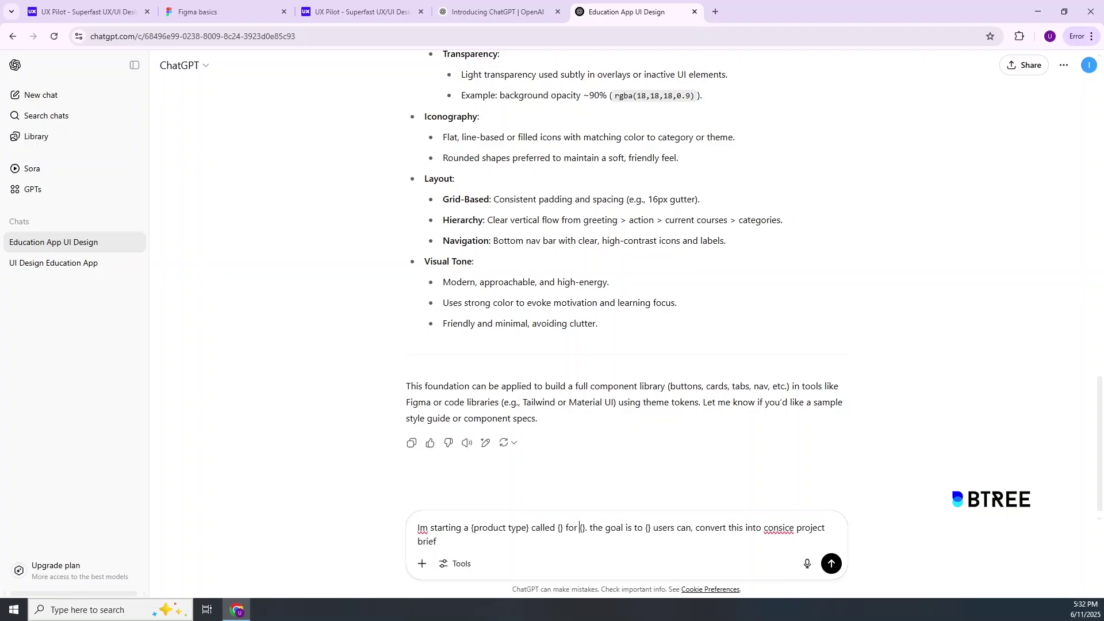
left_click(582, 527)
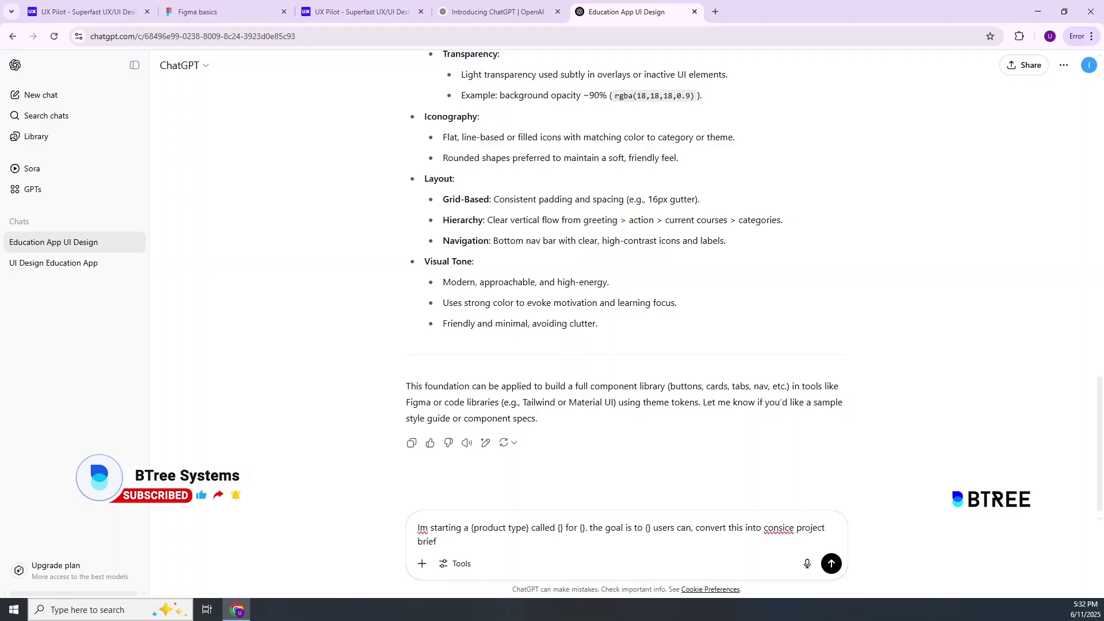
type("name of yo")
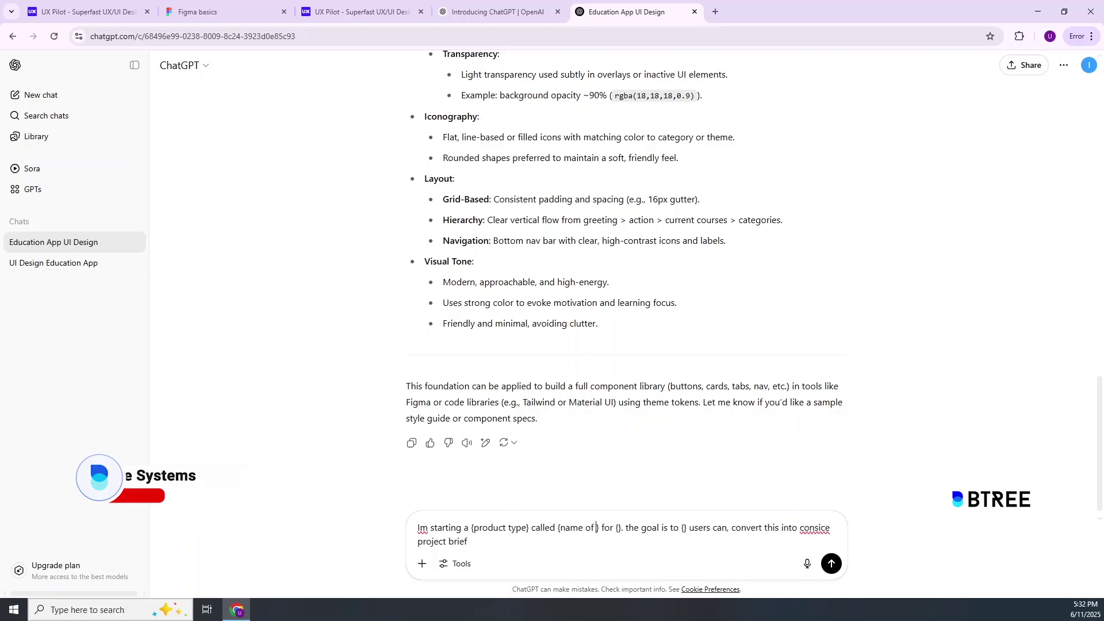
type("ur project")
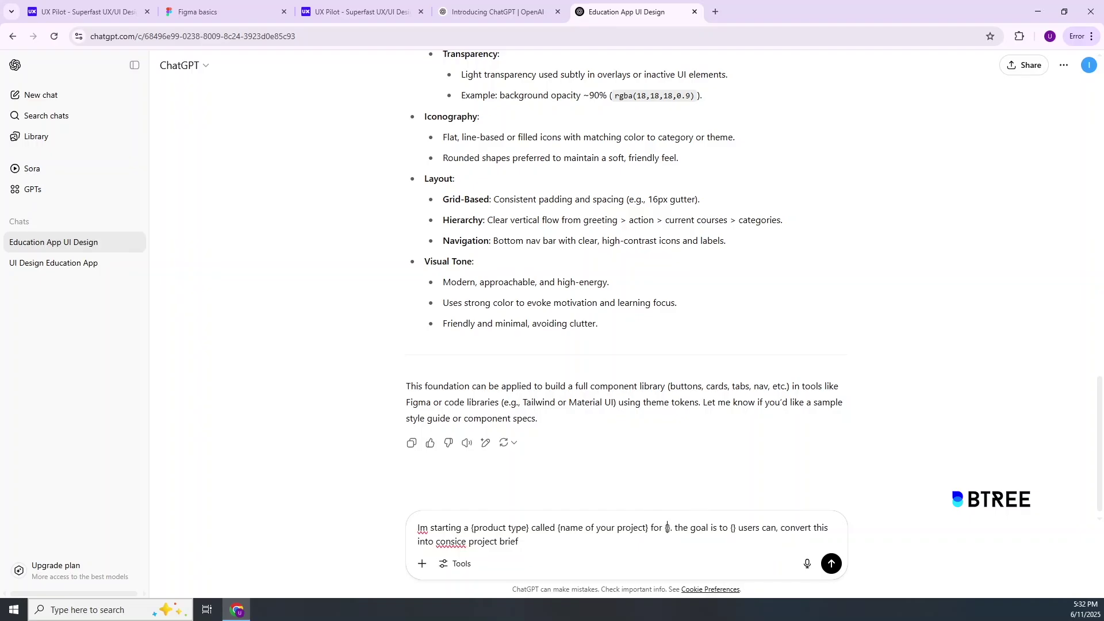
type("target ")
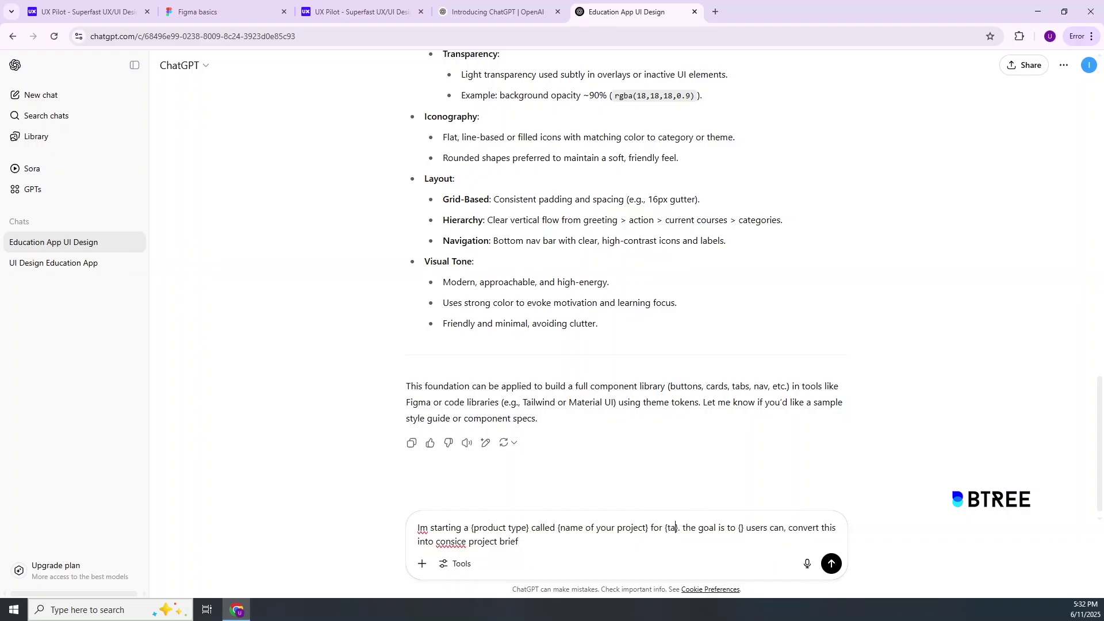
type("audience")
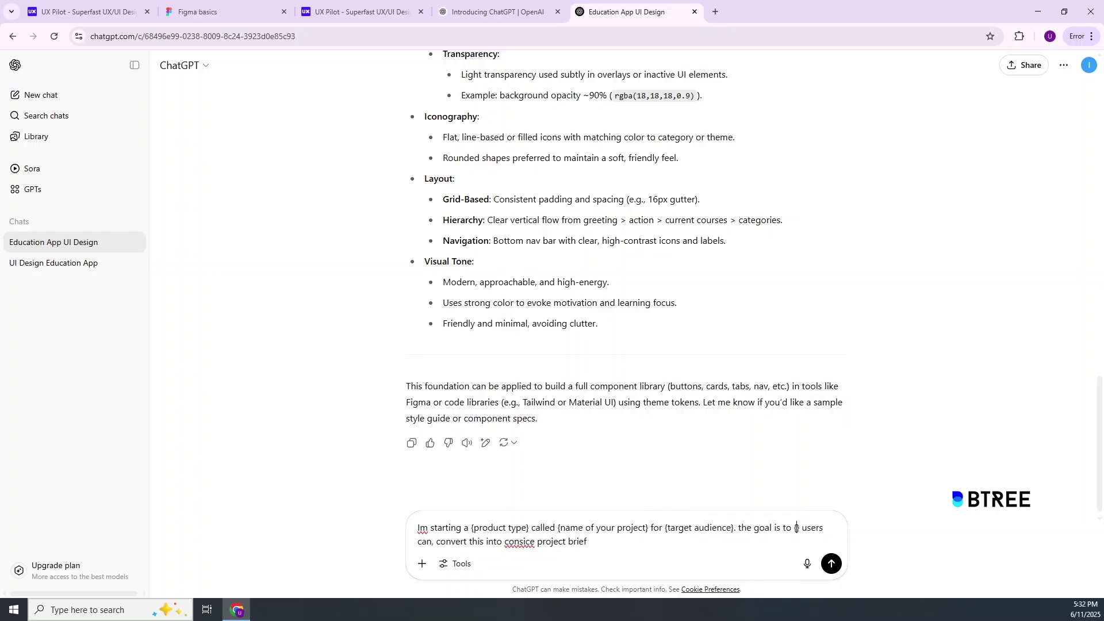
type("objective")
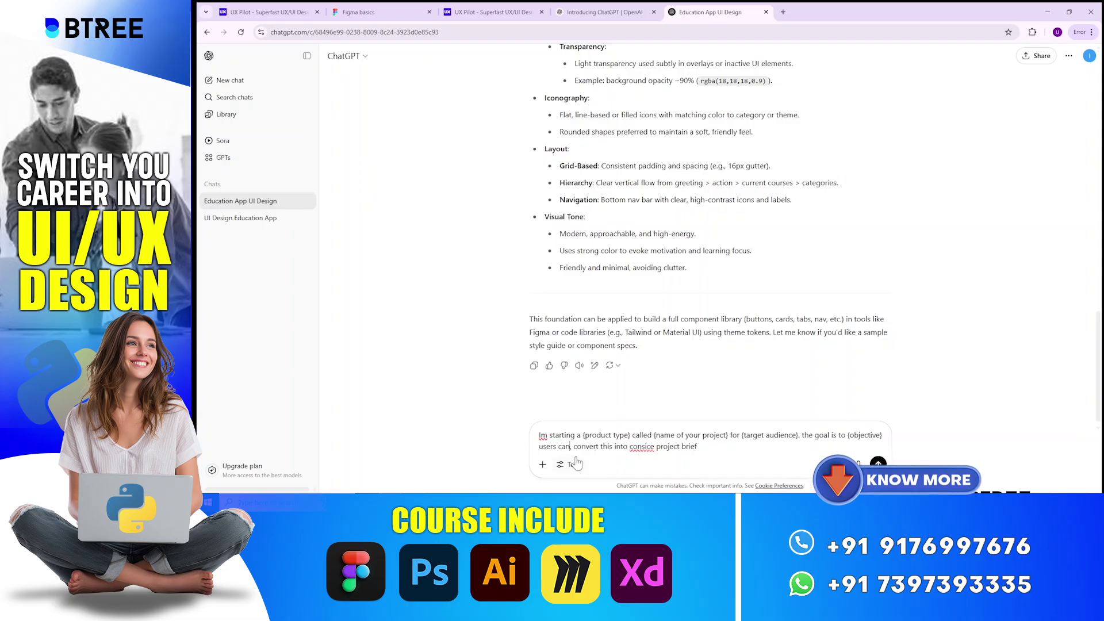
type("{}feature")
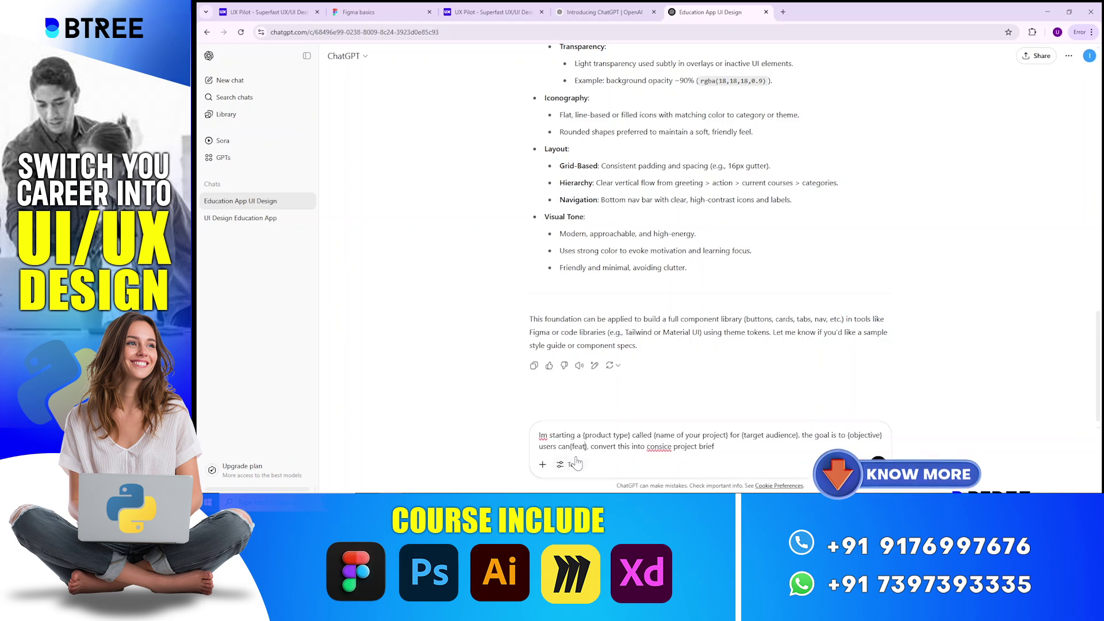
type("s")
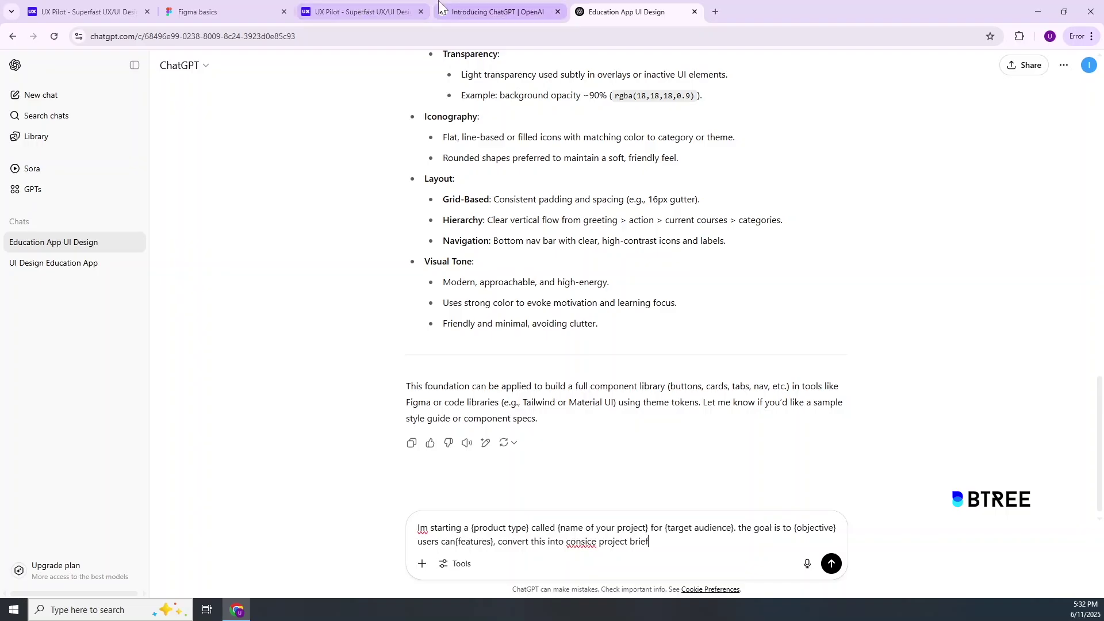
Return to the Figma file and examine the newly generated design system frames below the first row
left_click(349, 12)
left_click(198, 14)
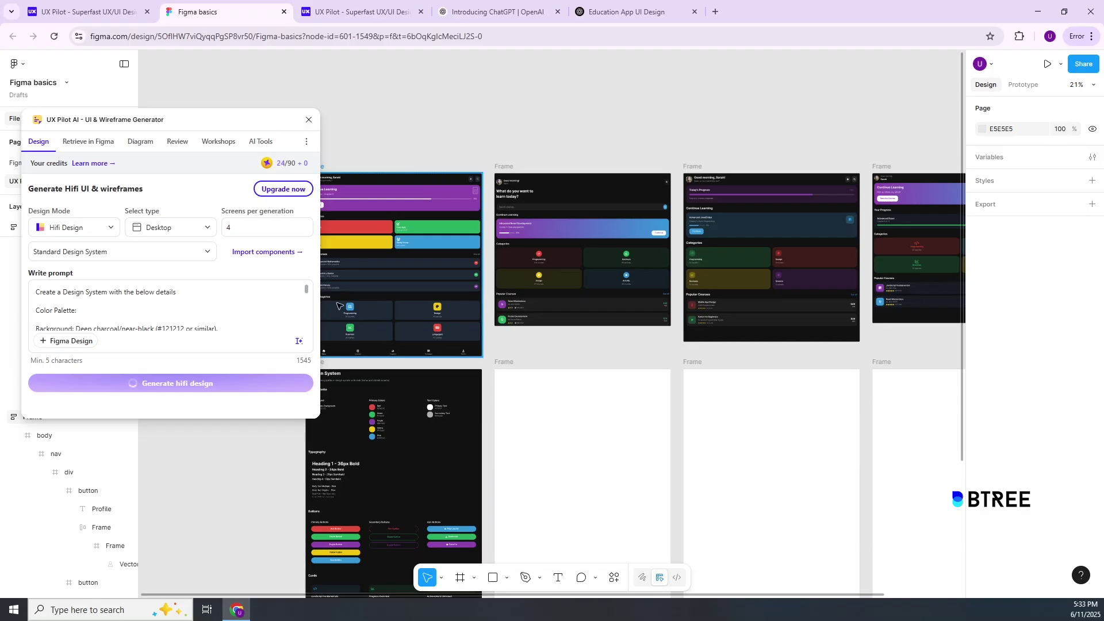
scroll(564, 449, "up", 3)
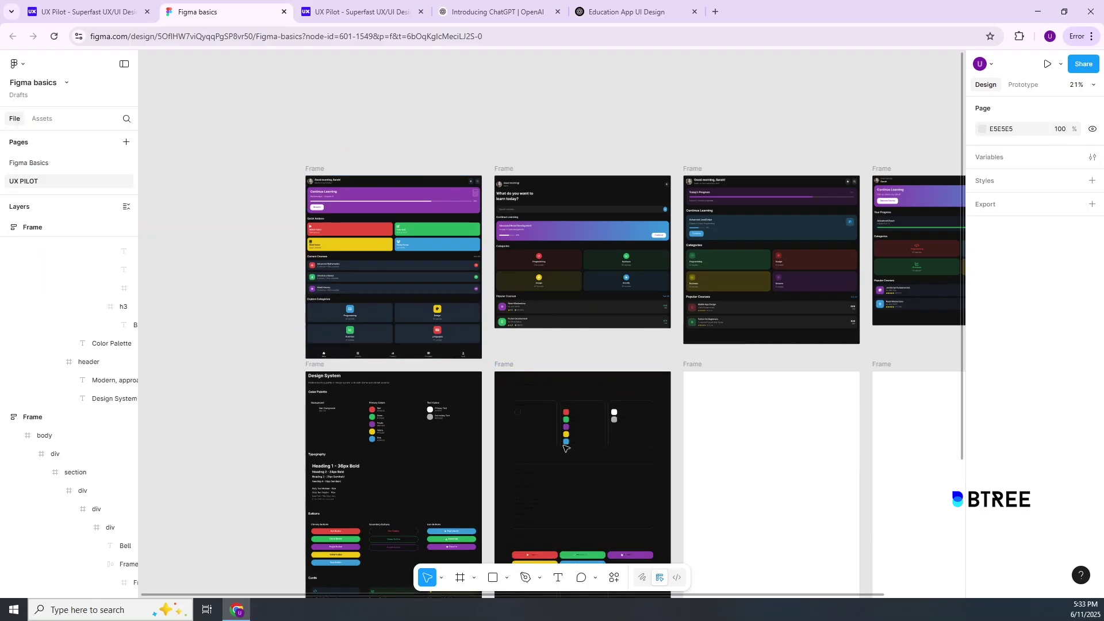
scroll(566, 448, "down", 6)
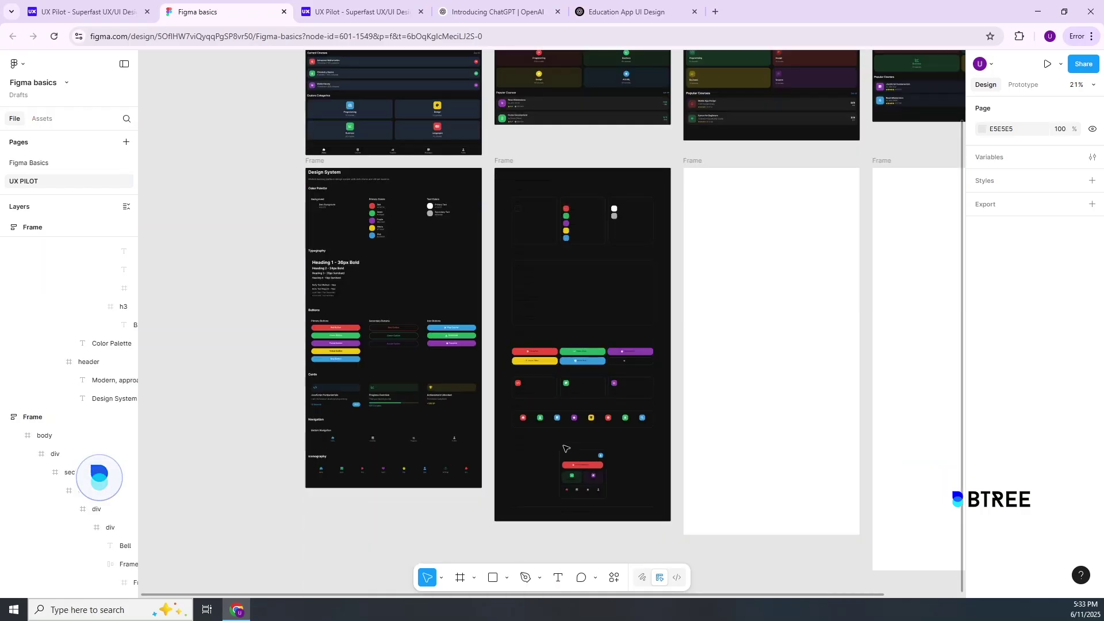
scroll(566, 448, "up", 1)
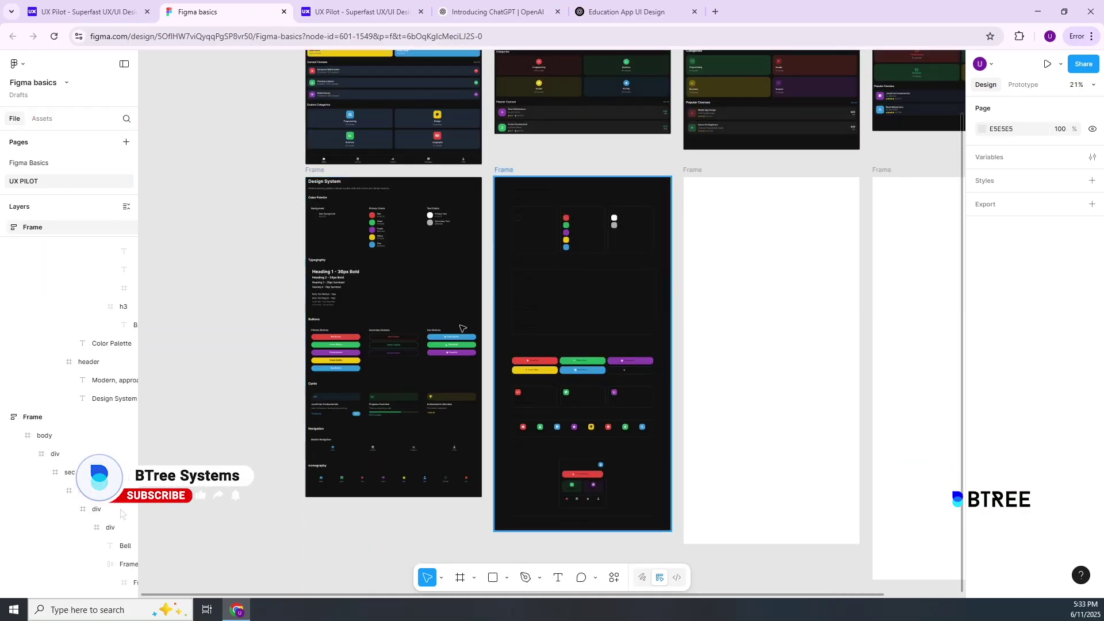
Switch back to ChatGPT and send the drafted project brief prompt
left_click(627, 11)
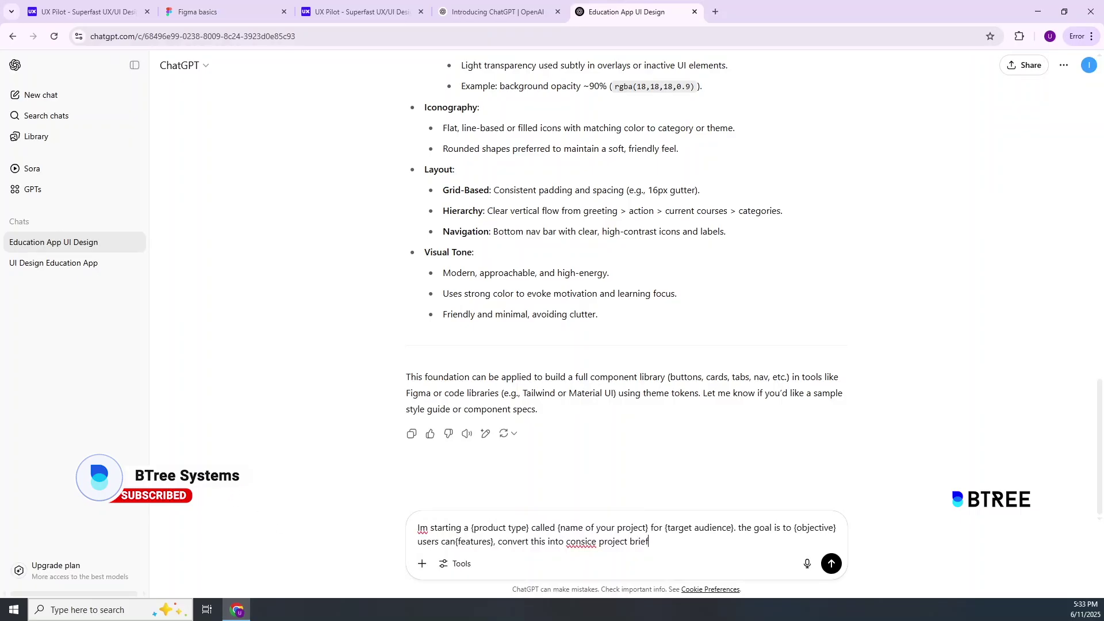
key("Return")
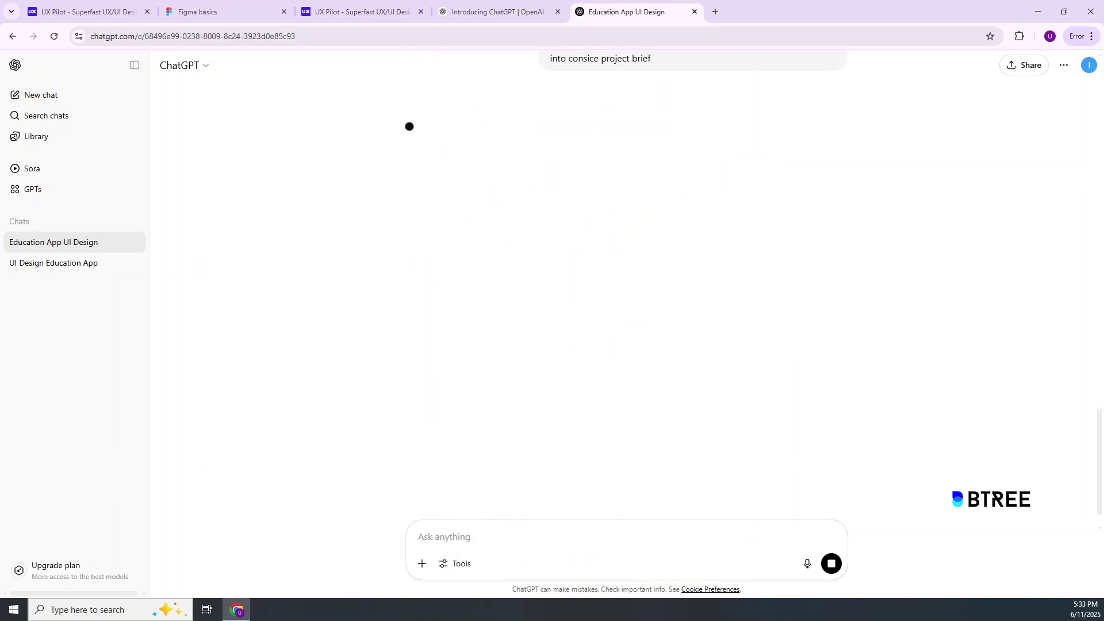
Draft "based on the project brief, create a sitemap in plain text showing all the primary pages and their hierarchy, and how they interconnect"
type("base")
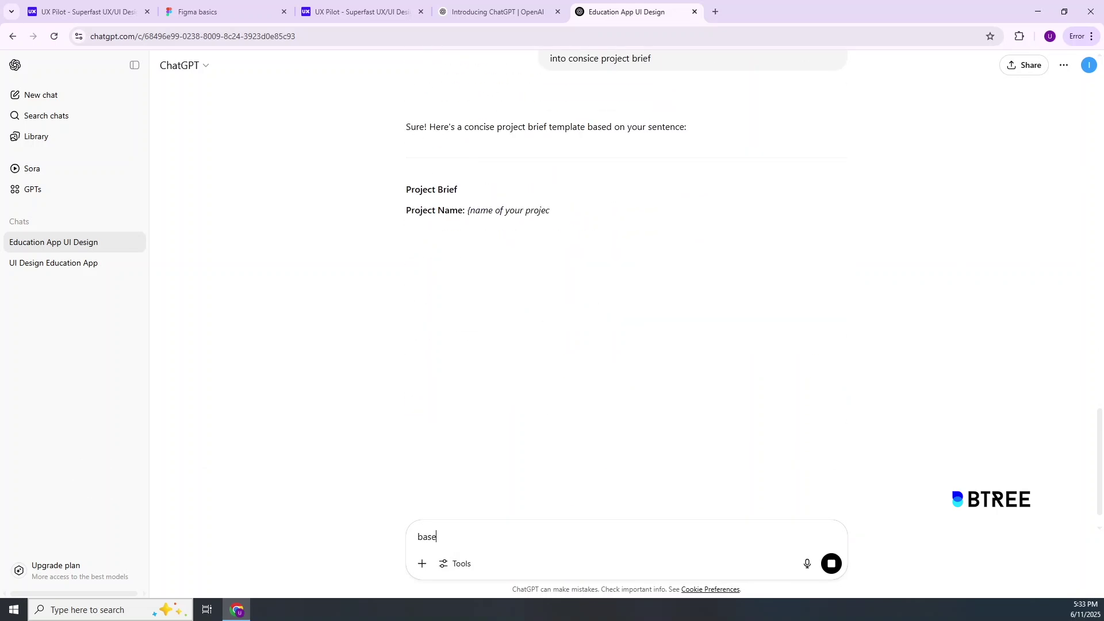
type("d on the ")
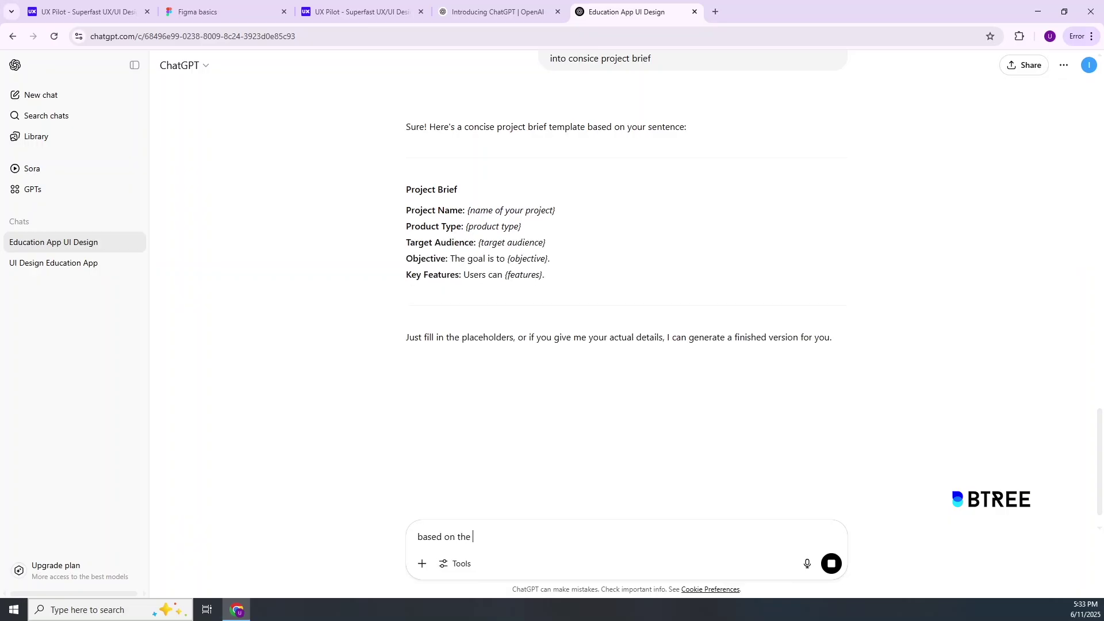
type("project")
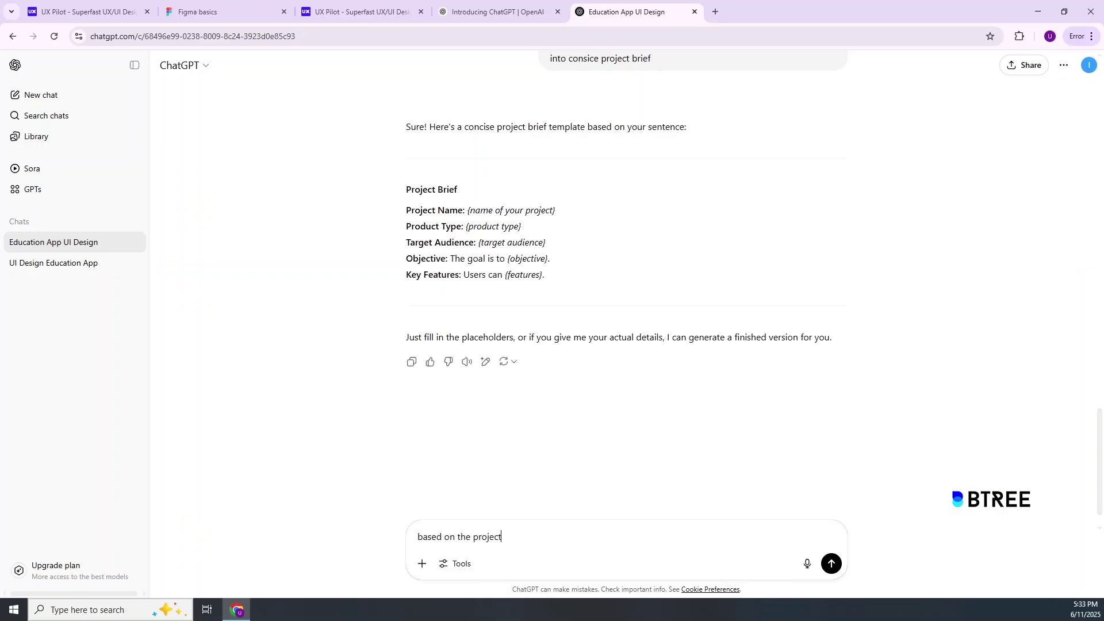
type(" brief, create a sitemap")
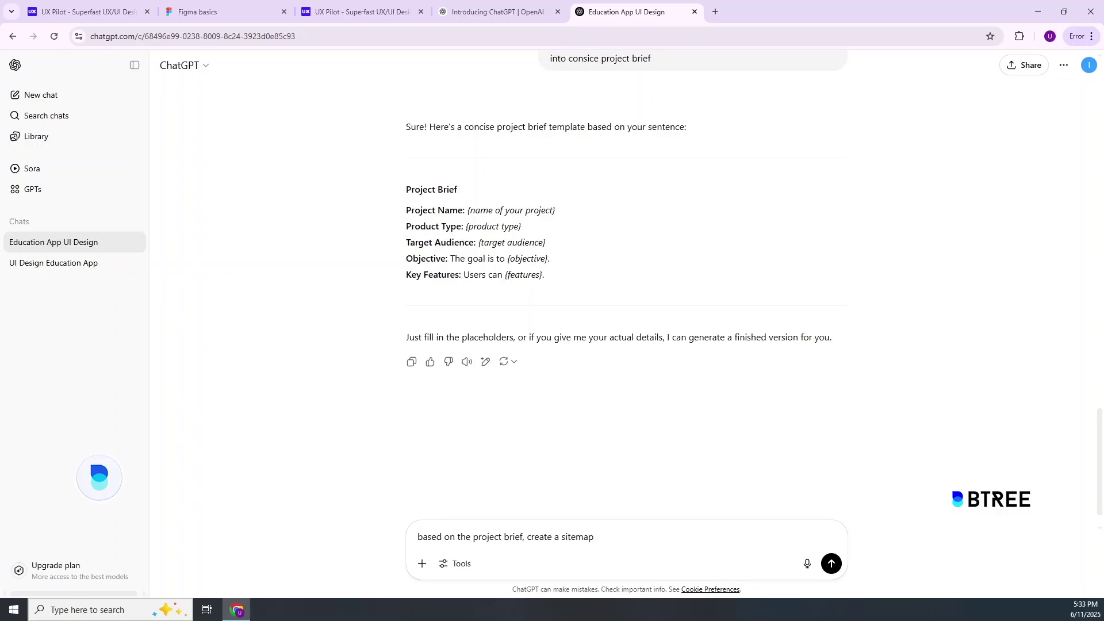
type("in plain text")
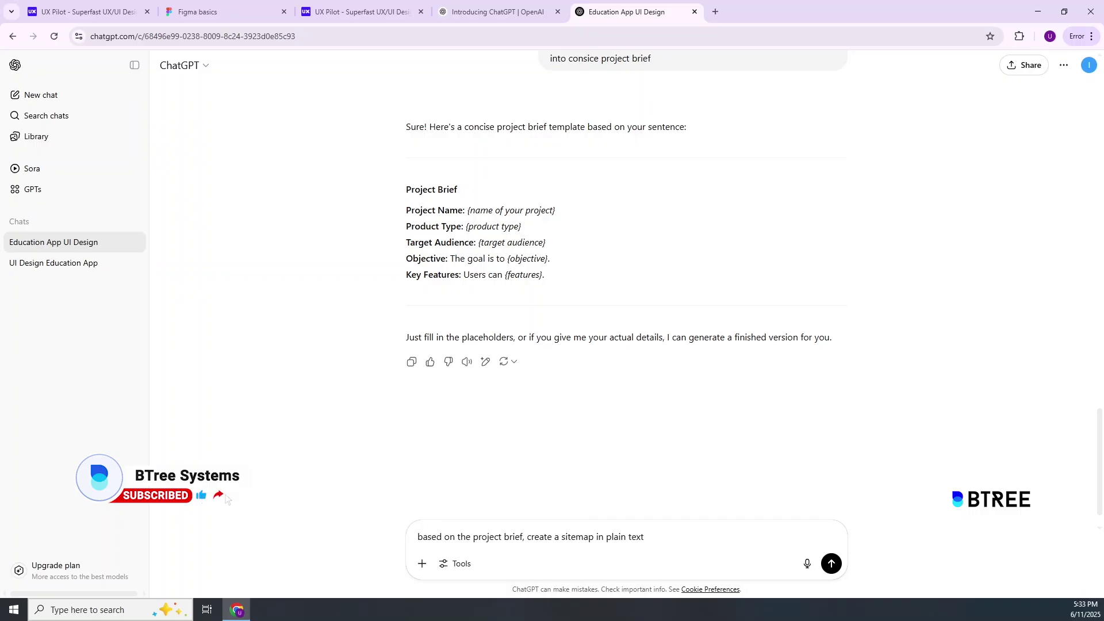
type(" showing all the primary pages and their hiera")
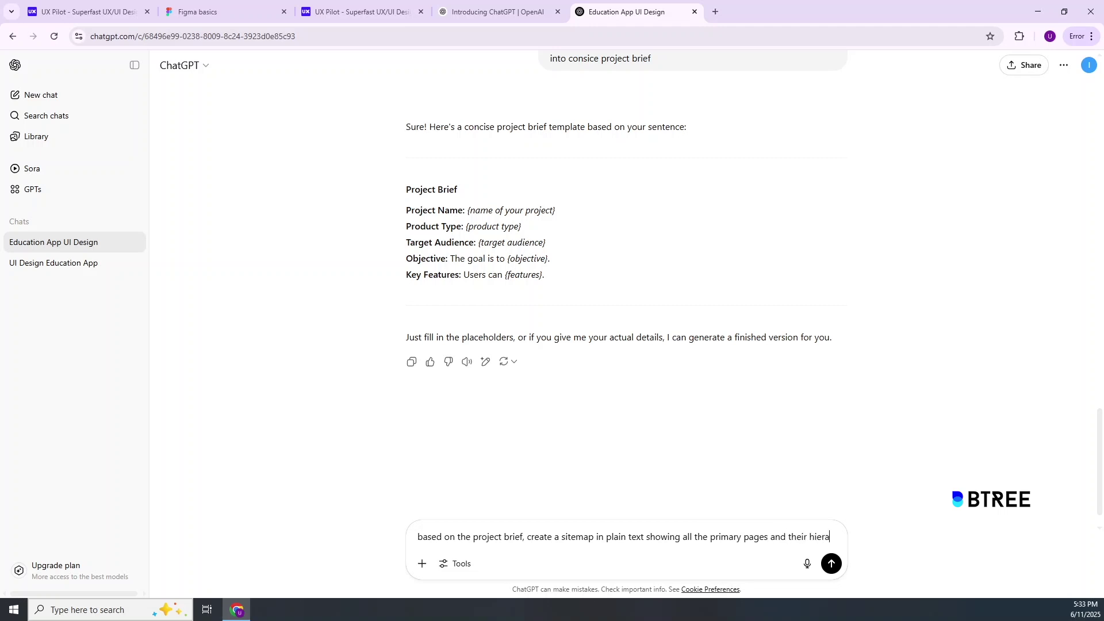
type("rchy, and how they interconnect")
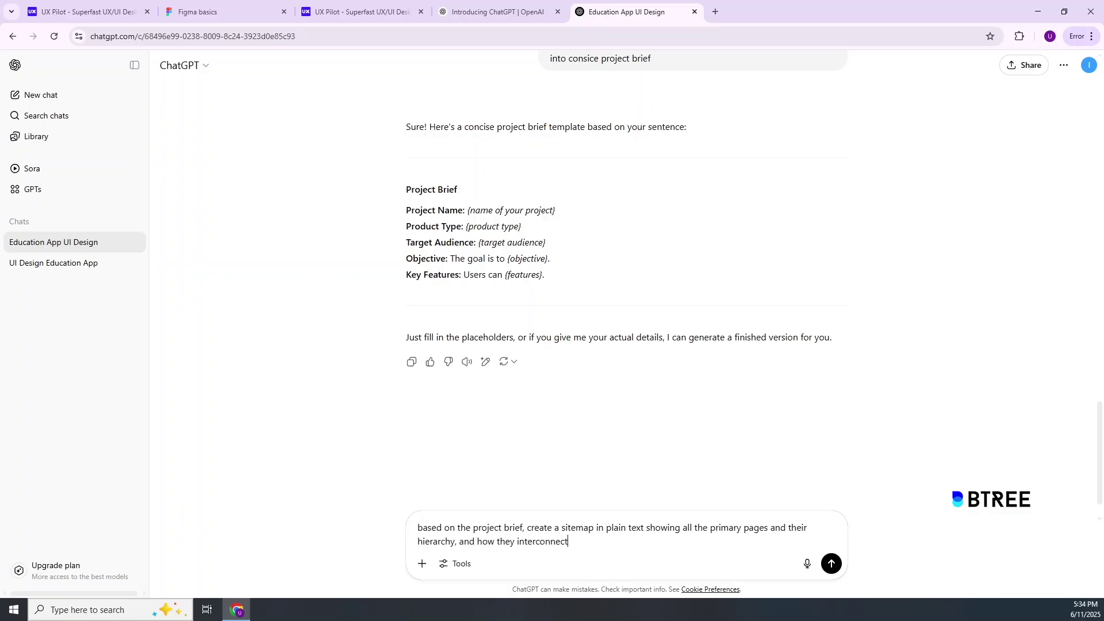
Send the drafted sitemap prompt and read through the generated page hierarchy and its interconnections
key("Return")
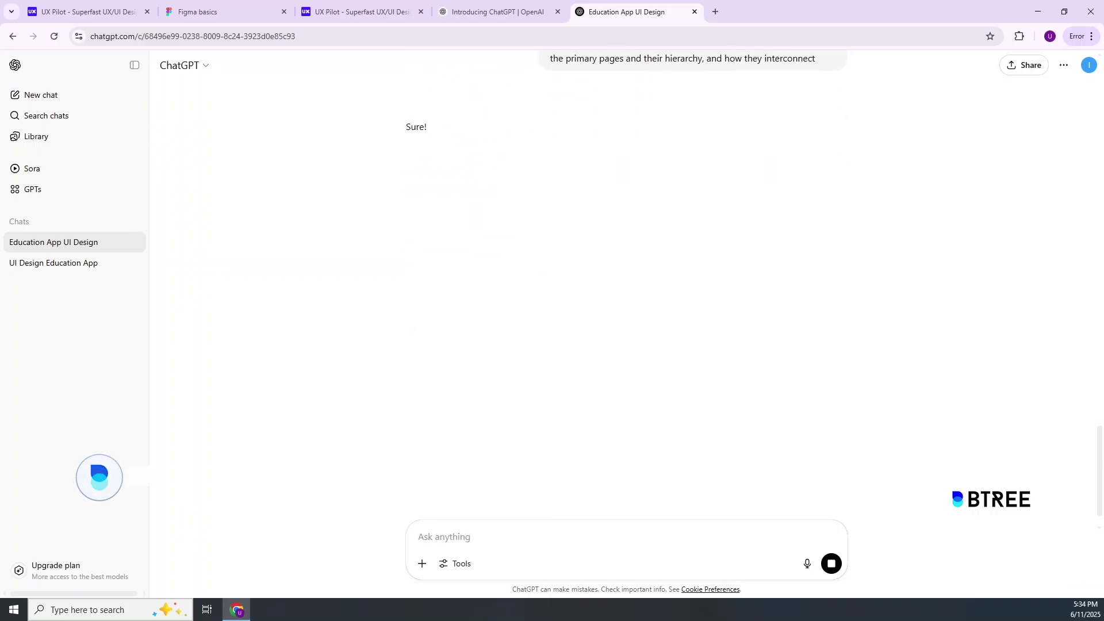
scroll(592, 483, "up", 3)
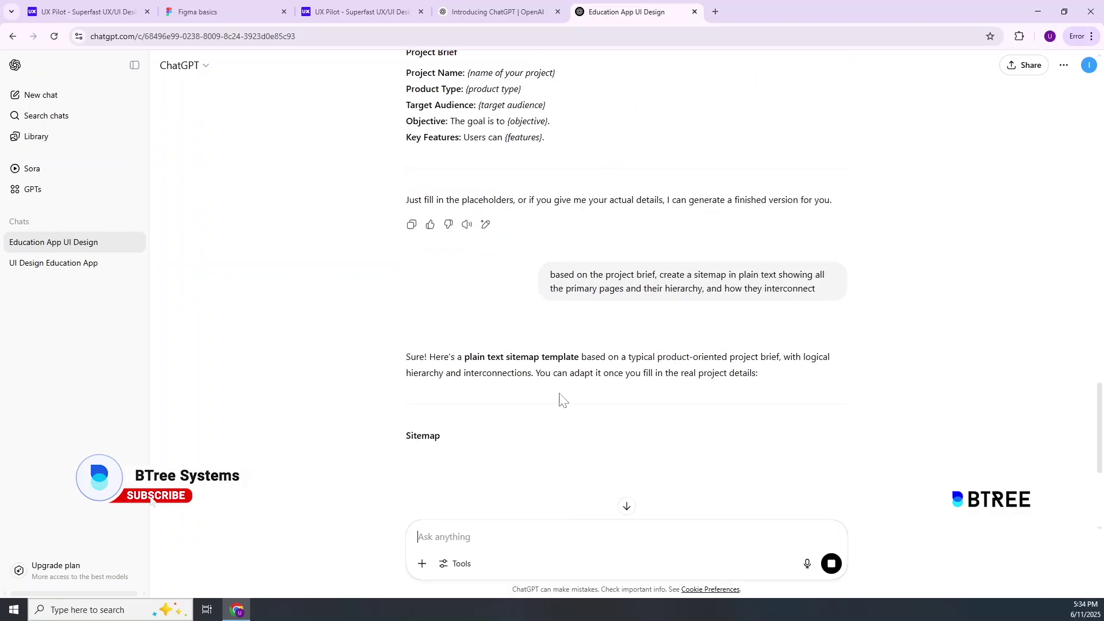
scroll(610, 370, "down", 4)
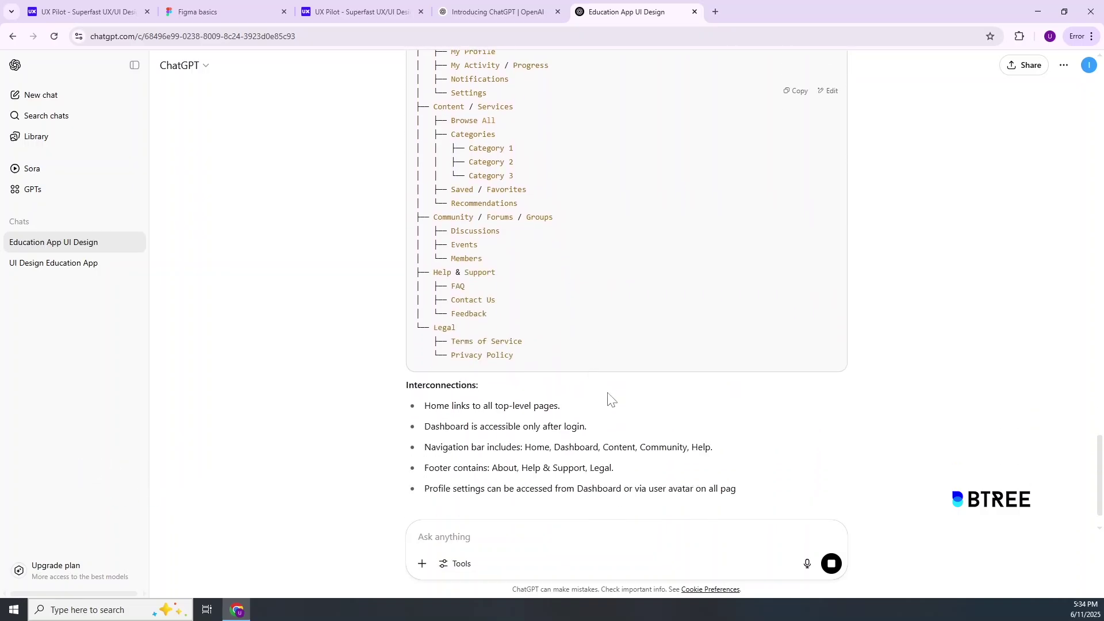
scroll(615, 403, "up", 8)
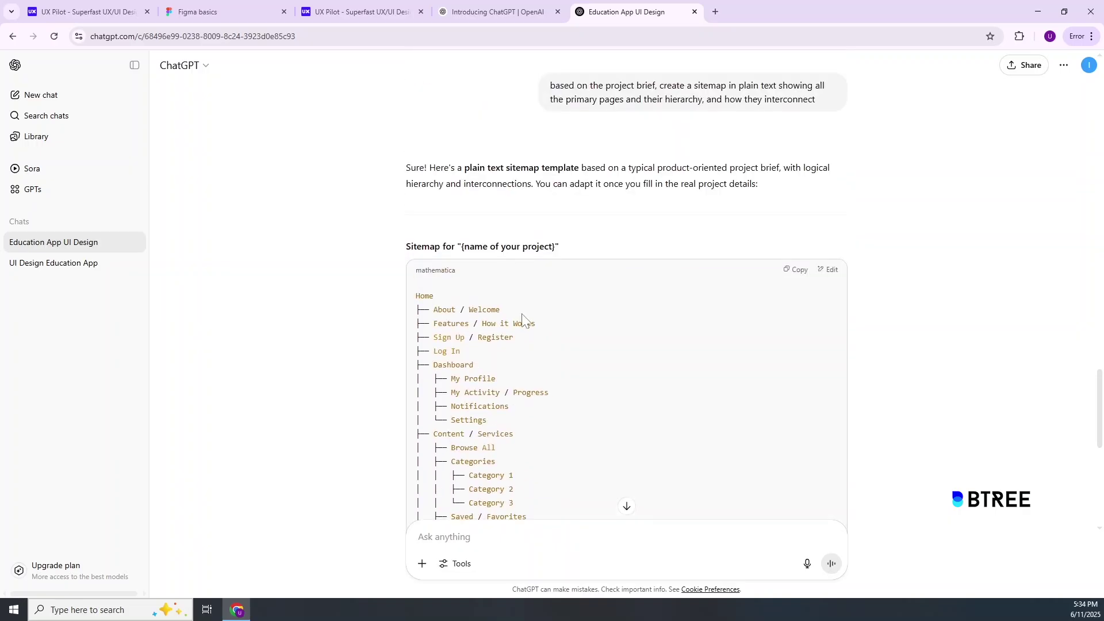
scroll(681, 477, "down", 4)
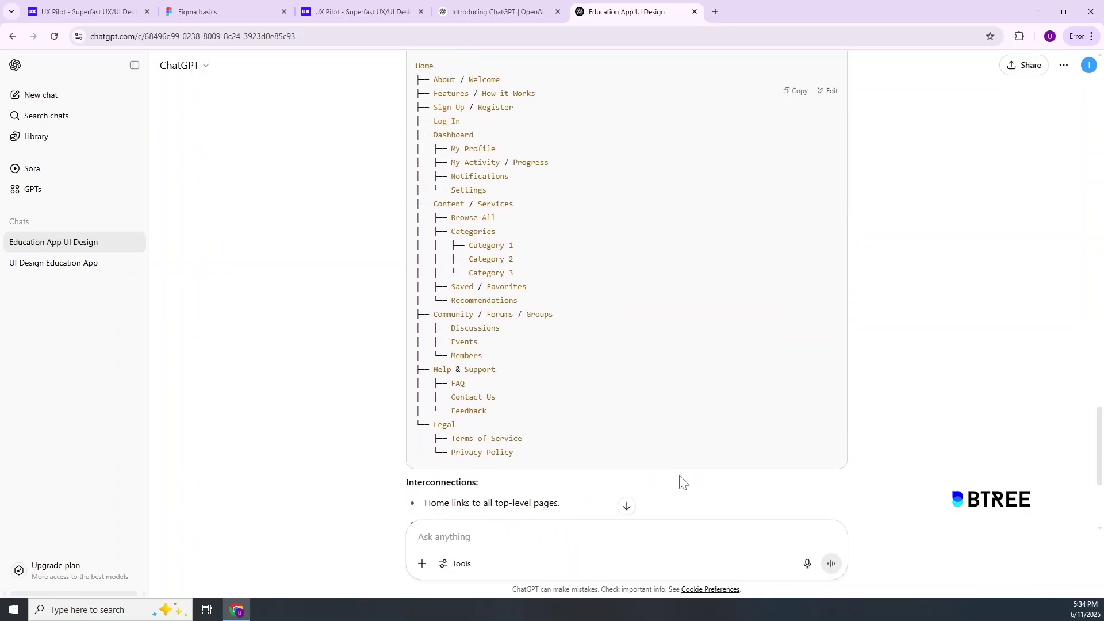
left_click_drag(498, 397, 416, 378)
scroll(569, 414, "up", 8)
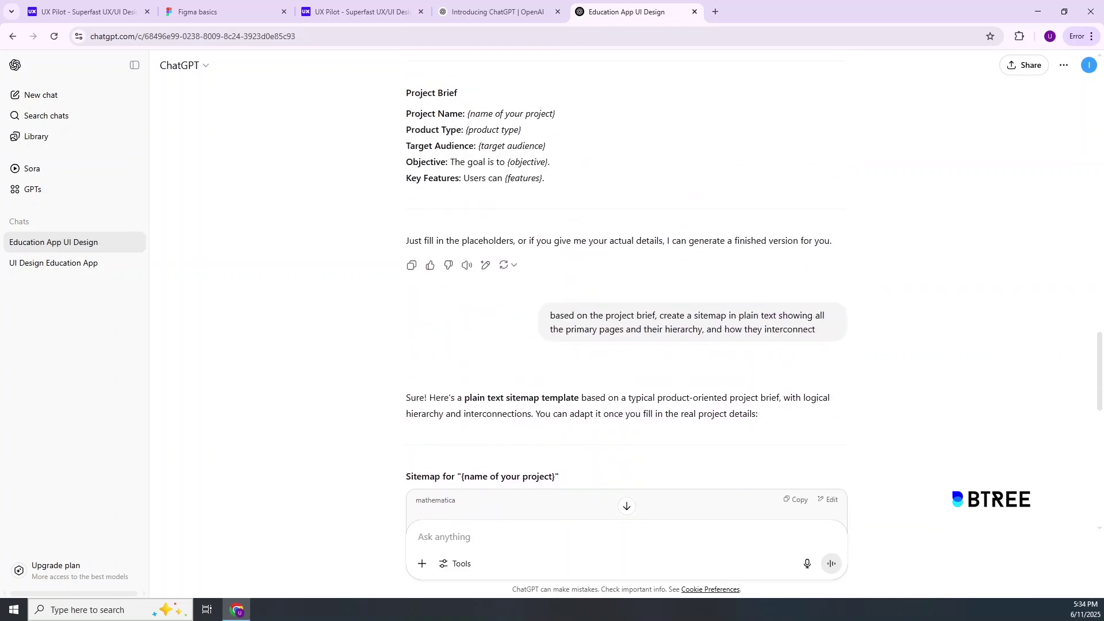
Switch to the Figma file and examine the first design system frame's color palette, typography, buttons, cards, navigation and iconography
left_click(219, 16)
scroll(451, 477, "down", 2)
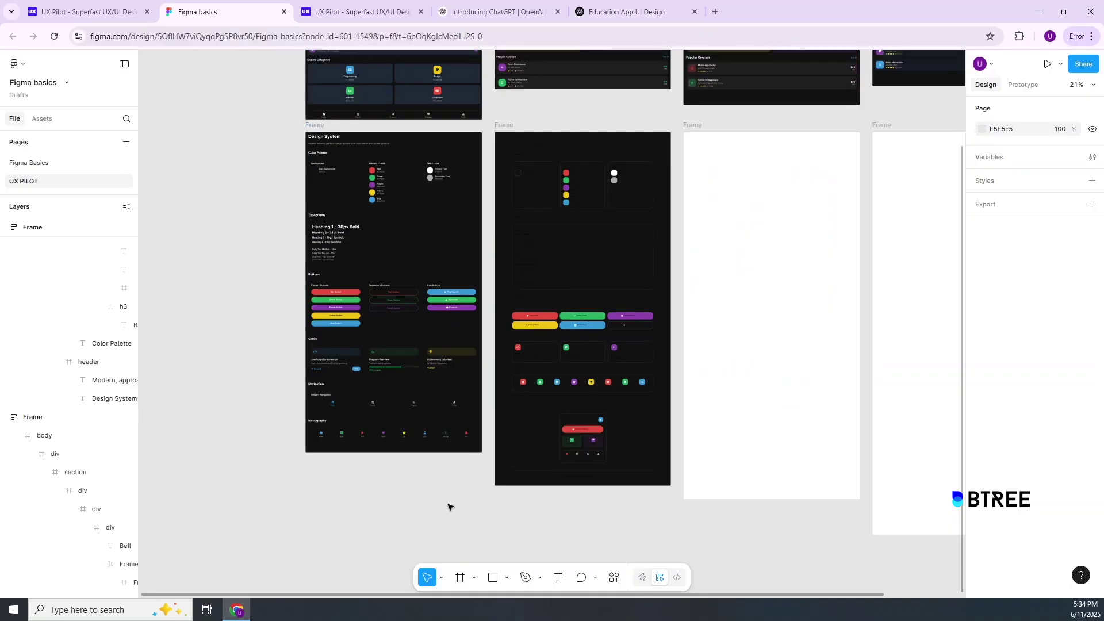
scroll(480, 559, "up", 2)
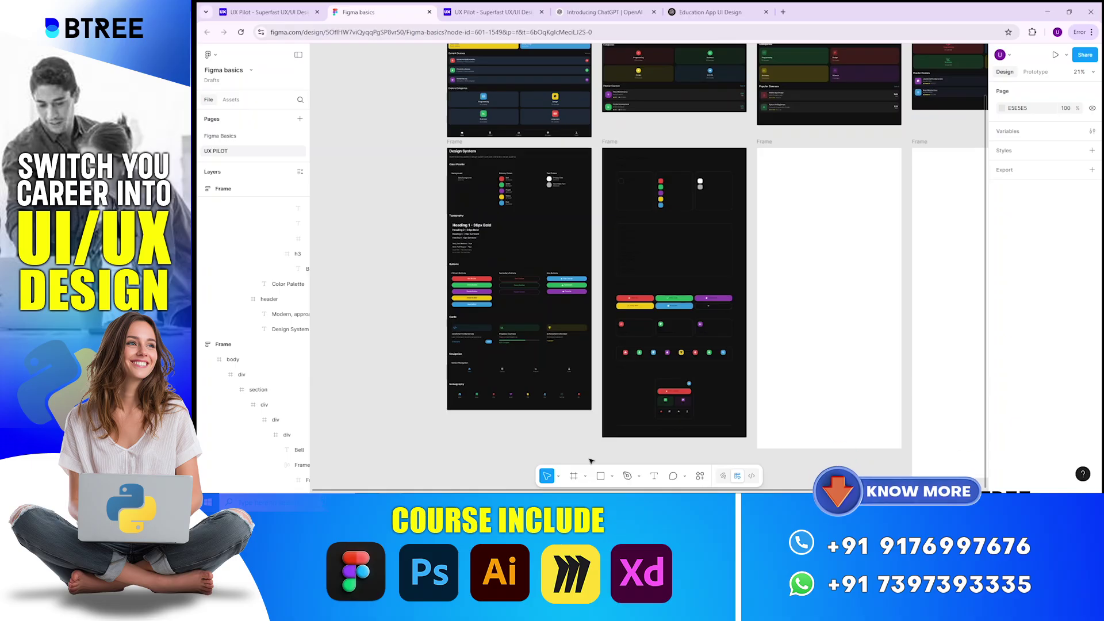
scroll(491, 249, "up", 10)
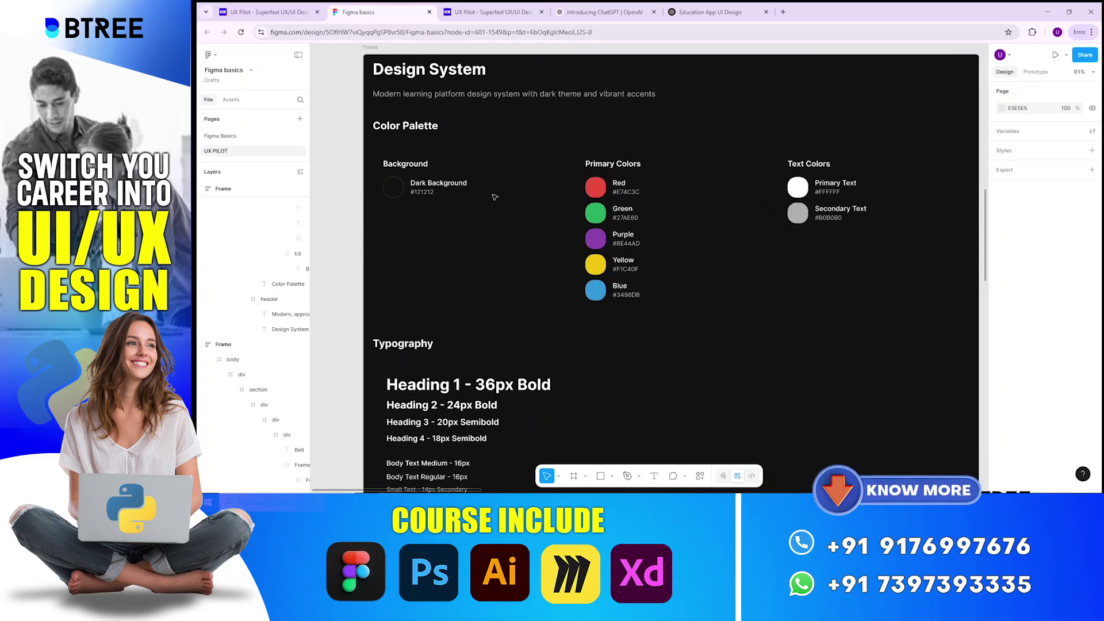
scroll(493, 188, "down", 1)
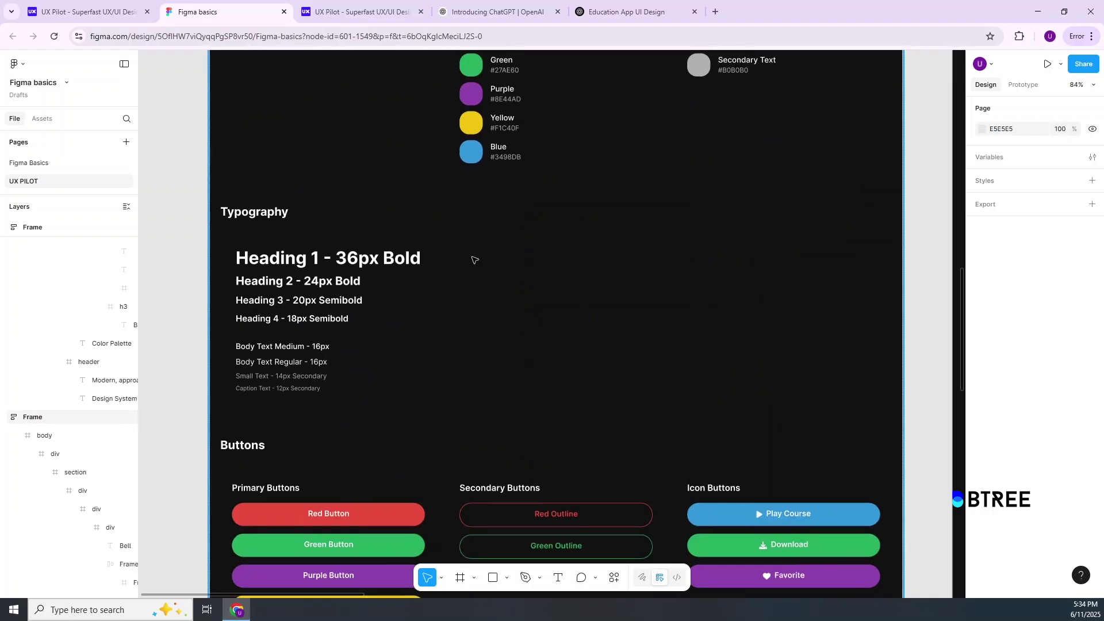
scroll(483, 242, "down", 2)
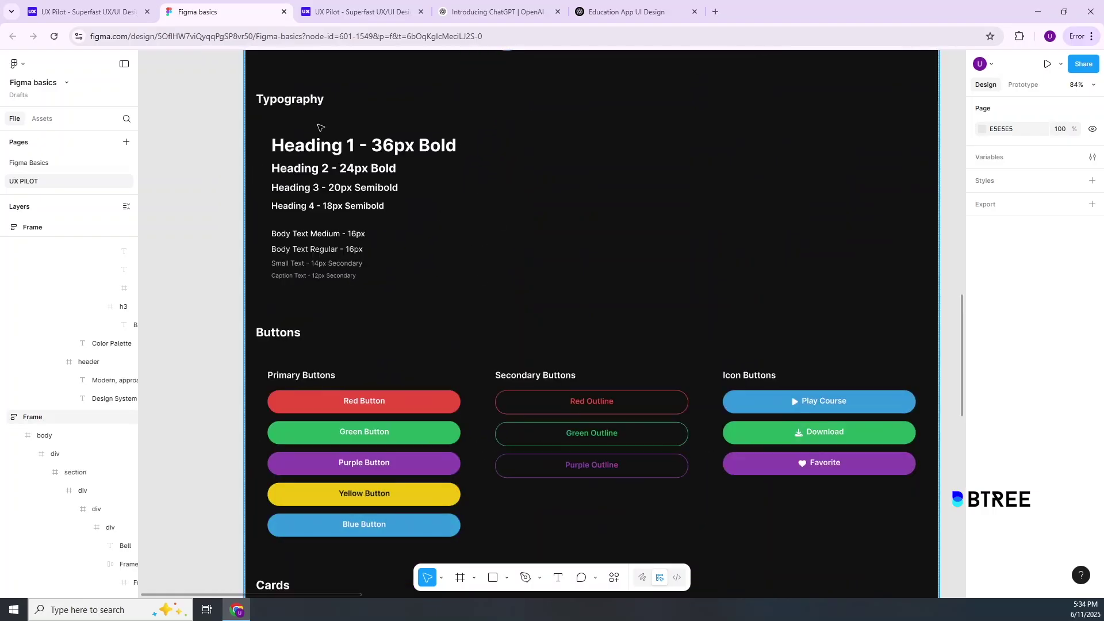
scroll(505, 295, "down", 2)
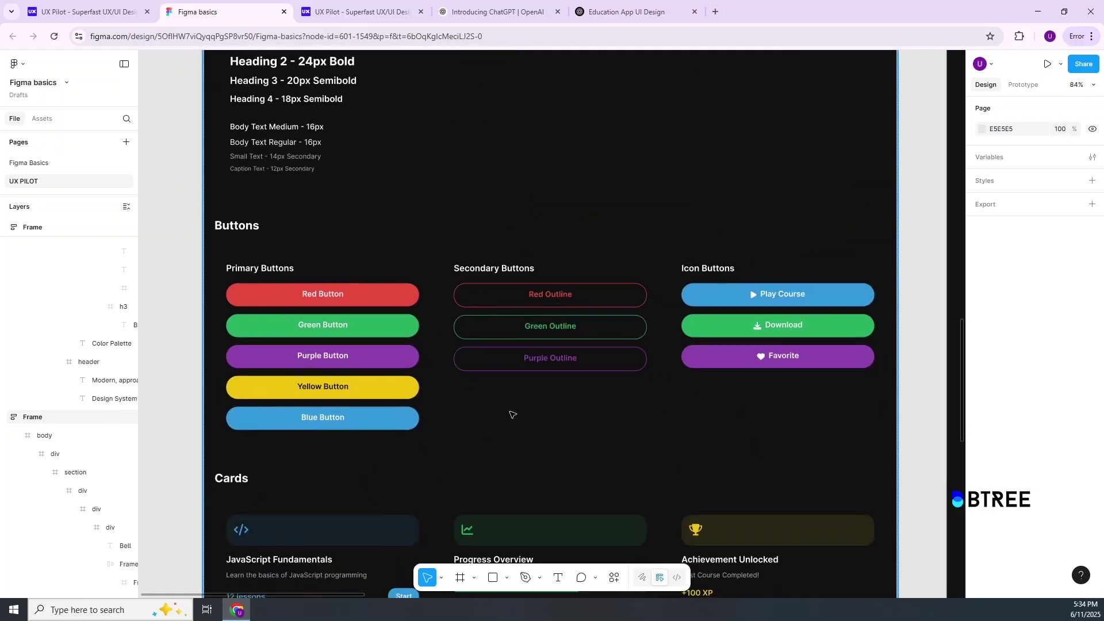
scroll(513, 414, "down", 4)
scroll(472, 386, "down", 3)
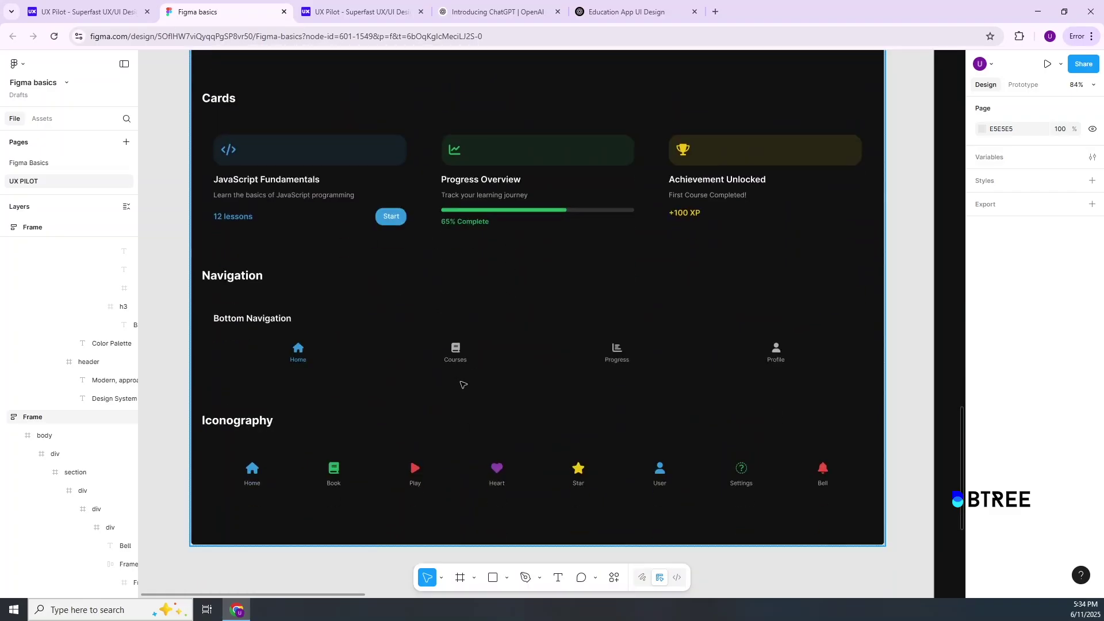
scroll(343, 454, "down", 5)
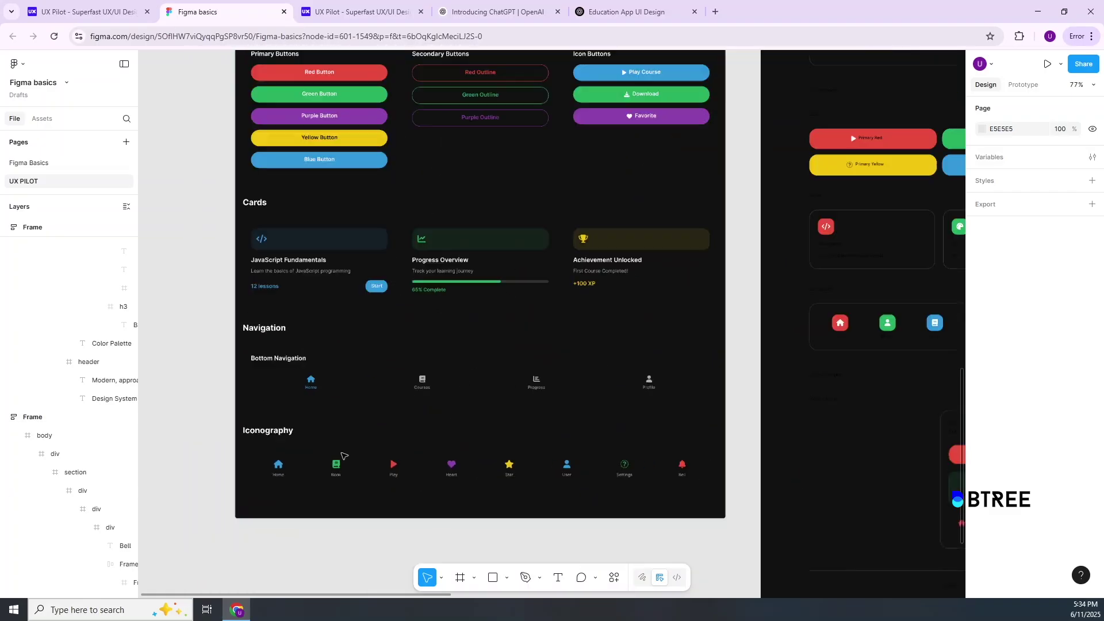
Examine the second dark design system frame, including its buttons, cards, icon row and sample mobile screen
scroll(589, 454, "up", 2)
scroll(691, 421, "right", 1)
scroll(691, 421, "up", 5)
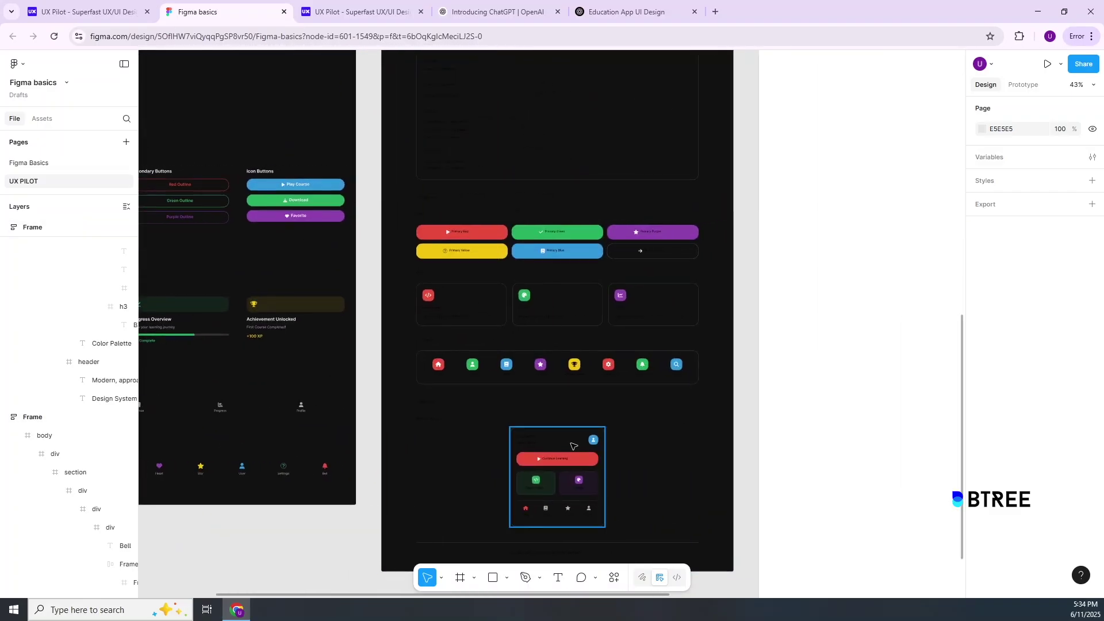
scroll(598, 395, "down", 3)
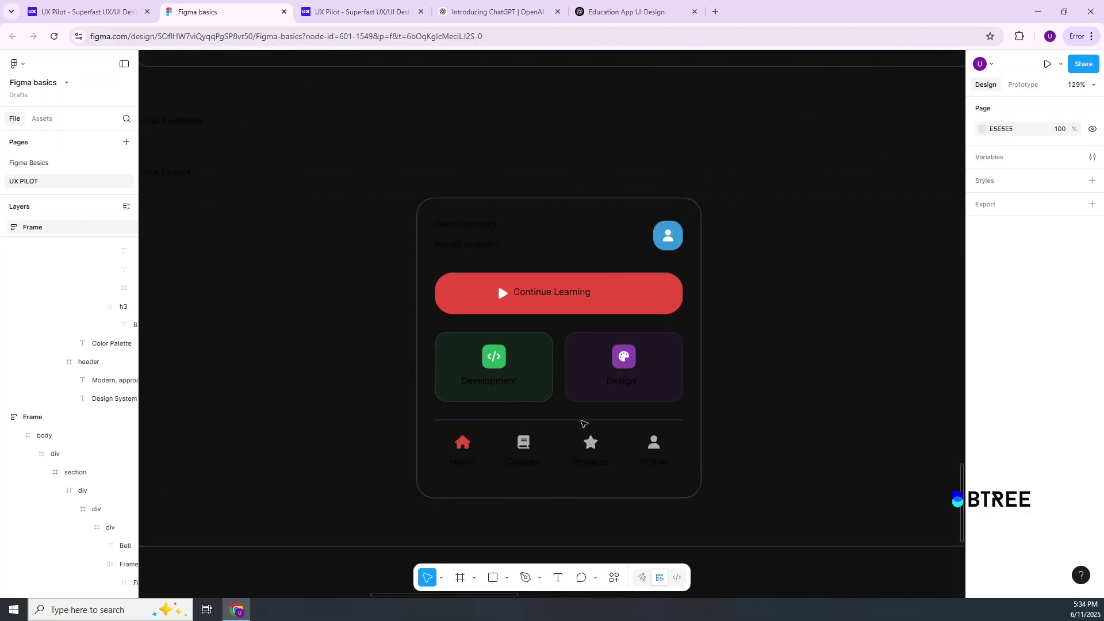
scroll(529, 406, "down", 5)
scroll(528, 407, "up", 8)
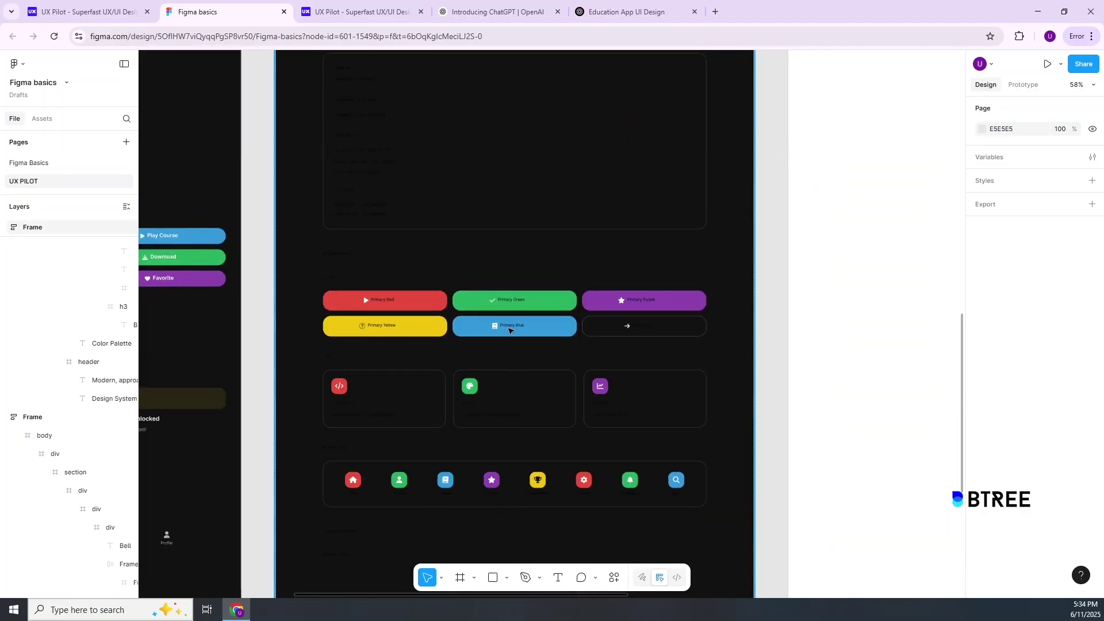
scroll(493, 443, "down", 5)
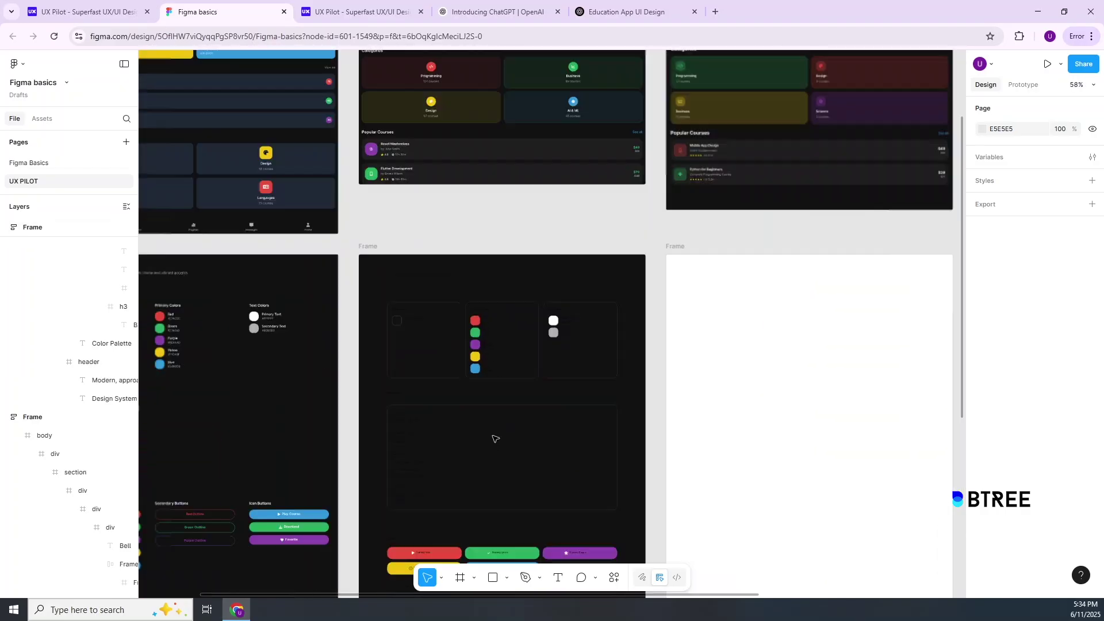
scroll(597, 368, "down", 3)
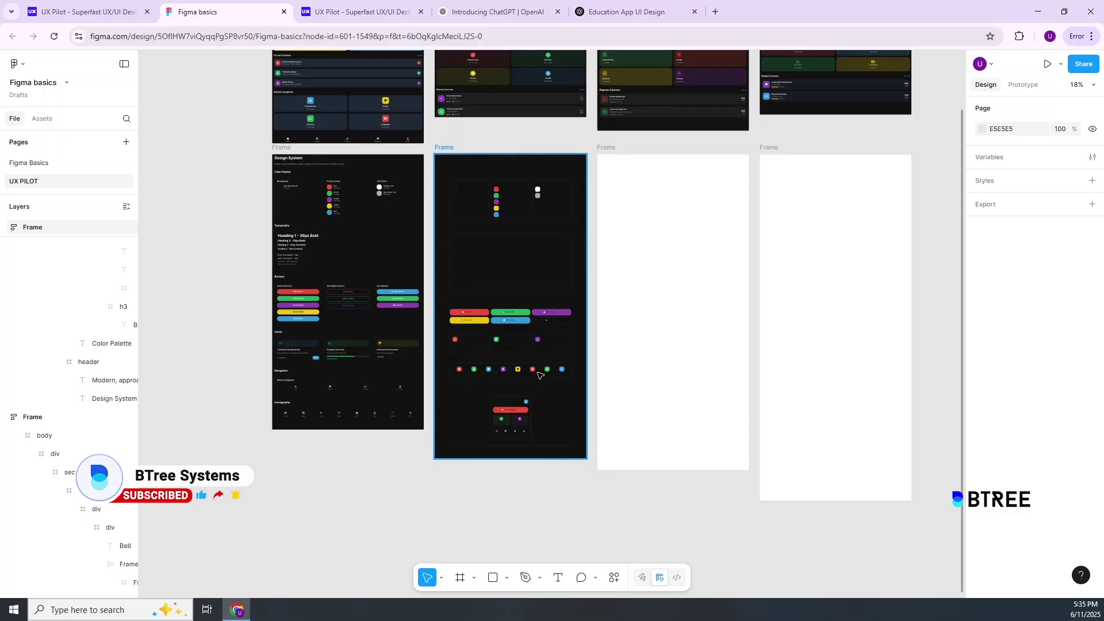
Change the fill of the Green primary color swatch in the first design system frame to 00FF6C
scroll(331, 193, "up", 5)
scroll(336, 193, "up", 3)
left_click(336, 193)
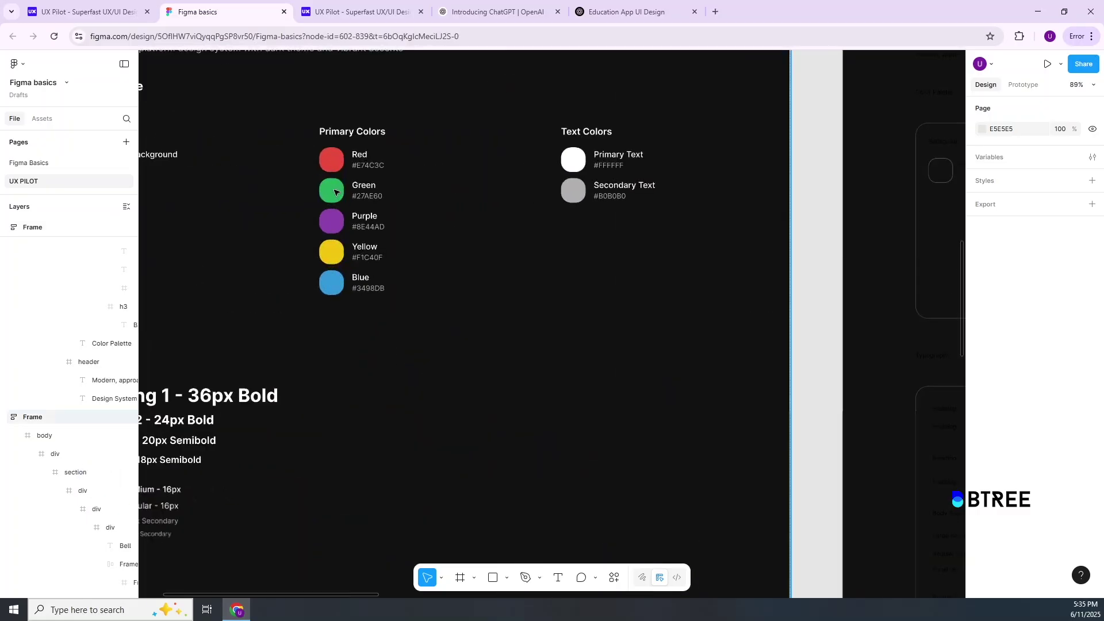
double_click(335, 192)
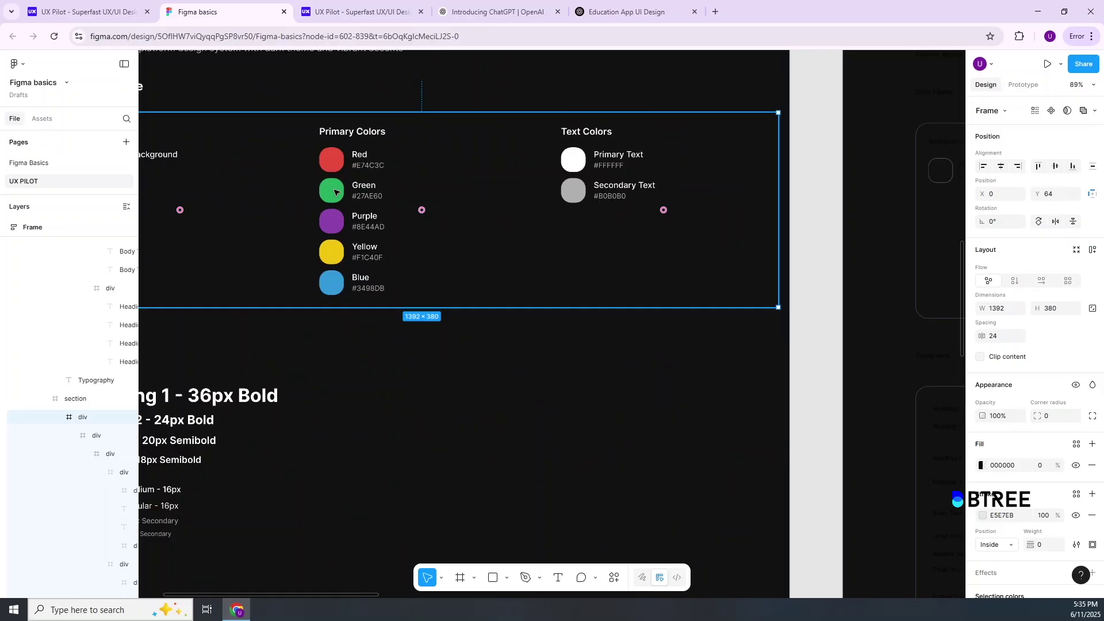
double_click(335, 192)
double_click(335, 191)
double_click(335, 192)
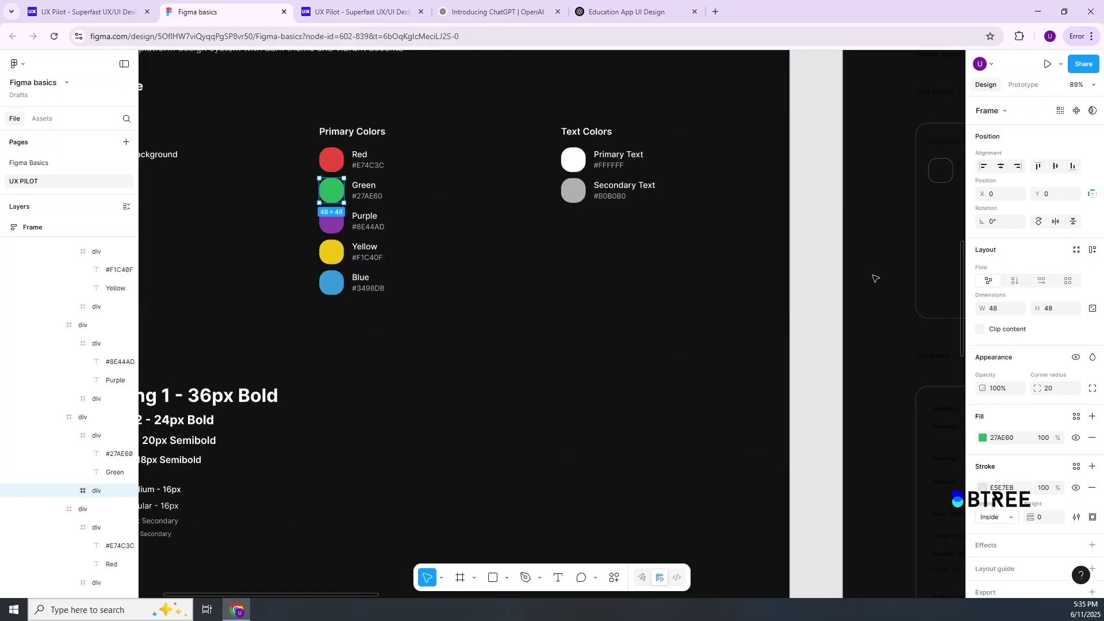
left_click(983, 438)
left_click_drag(928, 421, 1059, 286)
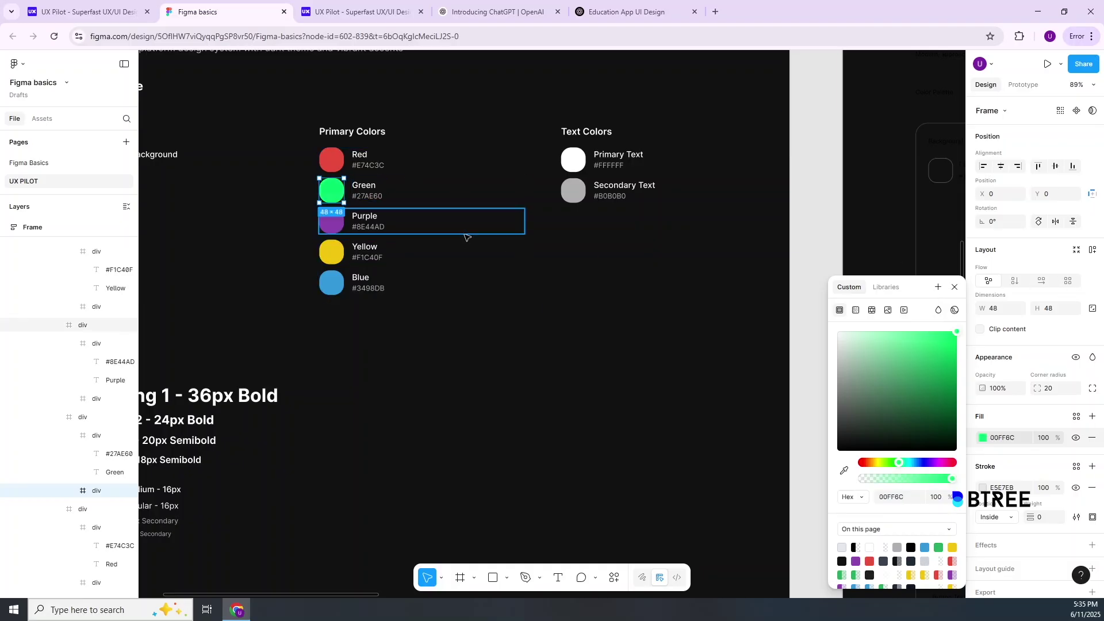
scroll(467, 237, "down", 4)
scroll(467, 237, "down", 3)
left_click(273, 224)
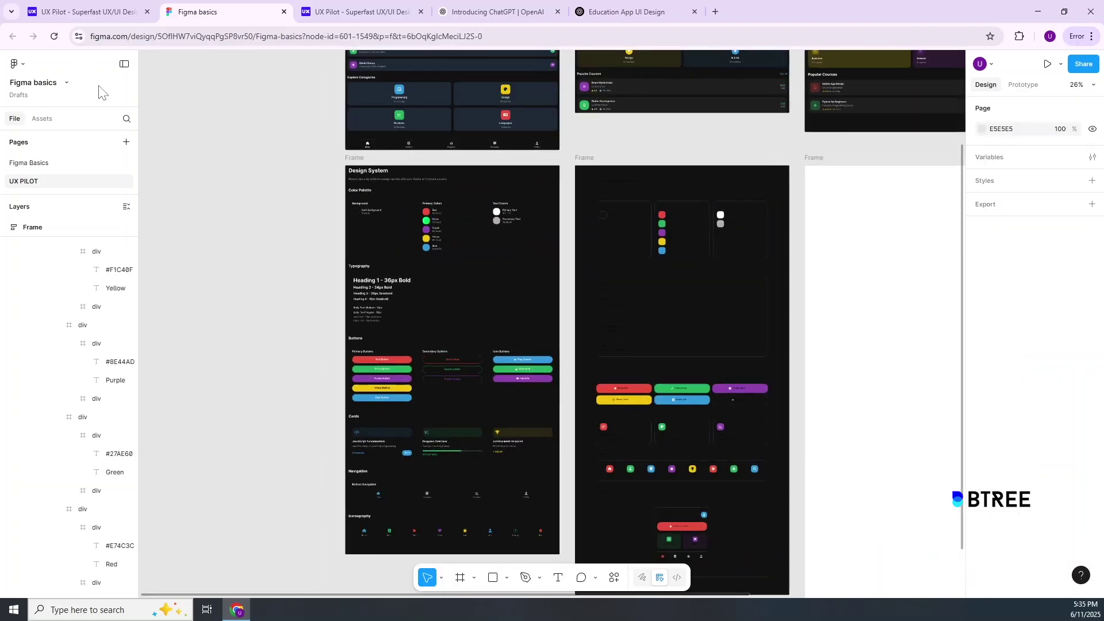